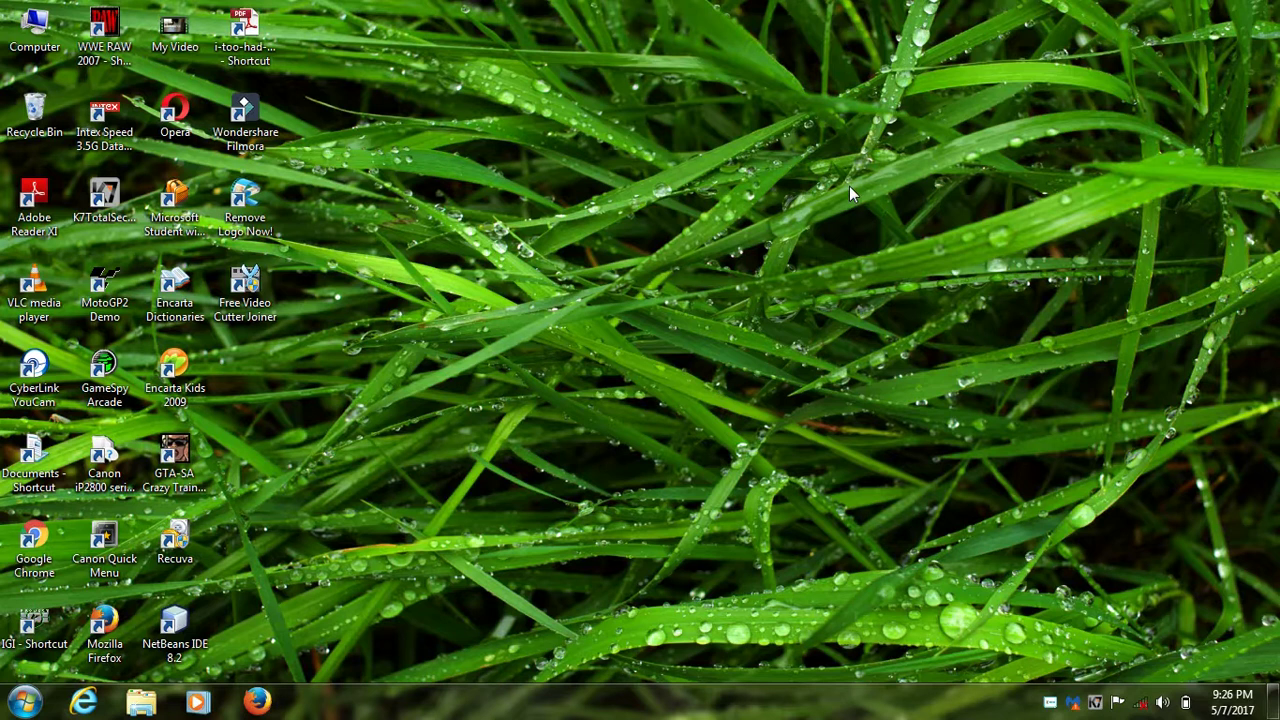
Create a new folder on the desktop, move it near the middle of the desktop, and name it 12345.
click(805, 70)
right_click(803, 68)
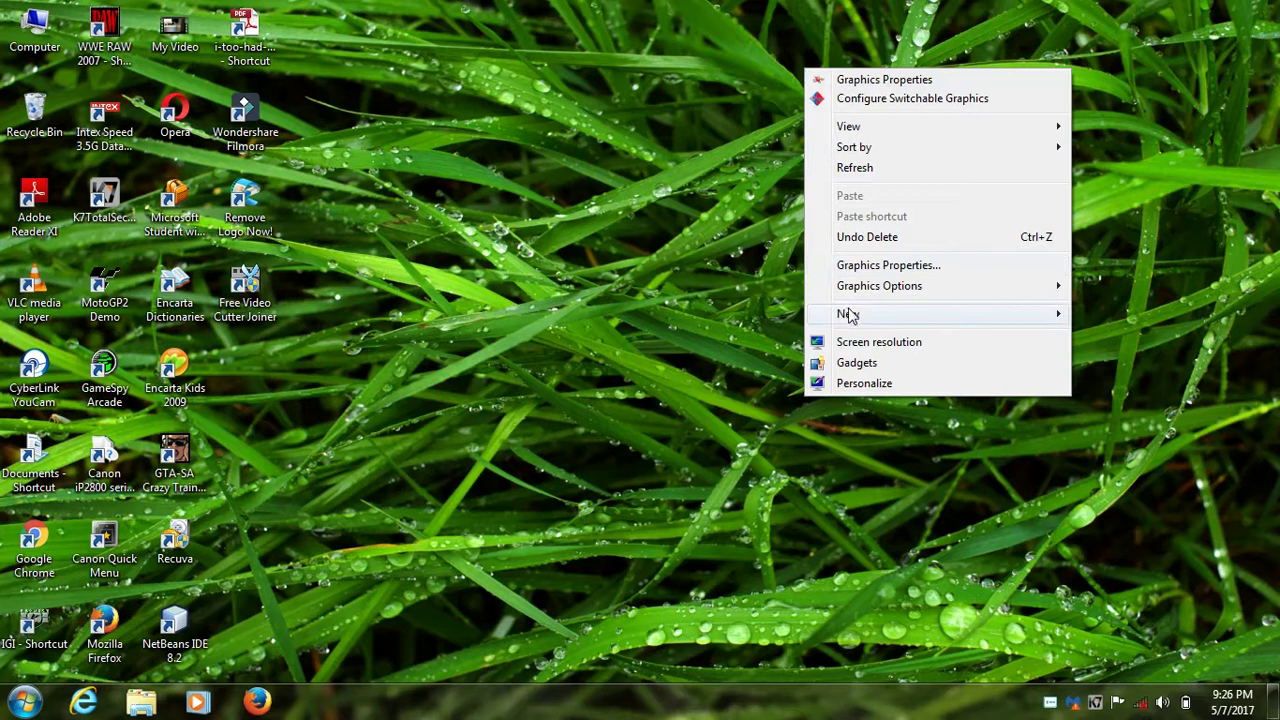
mouse_move(849, 314)
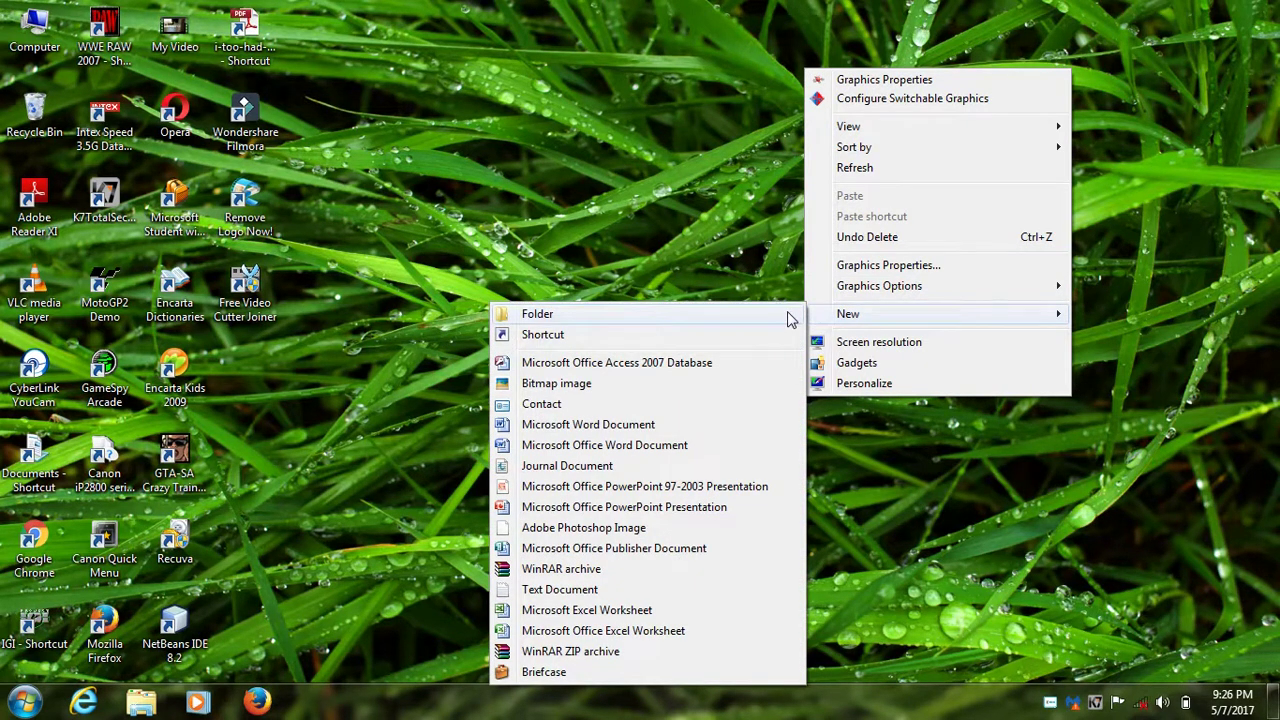
click(790, 316)
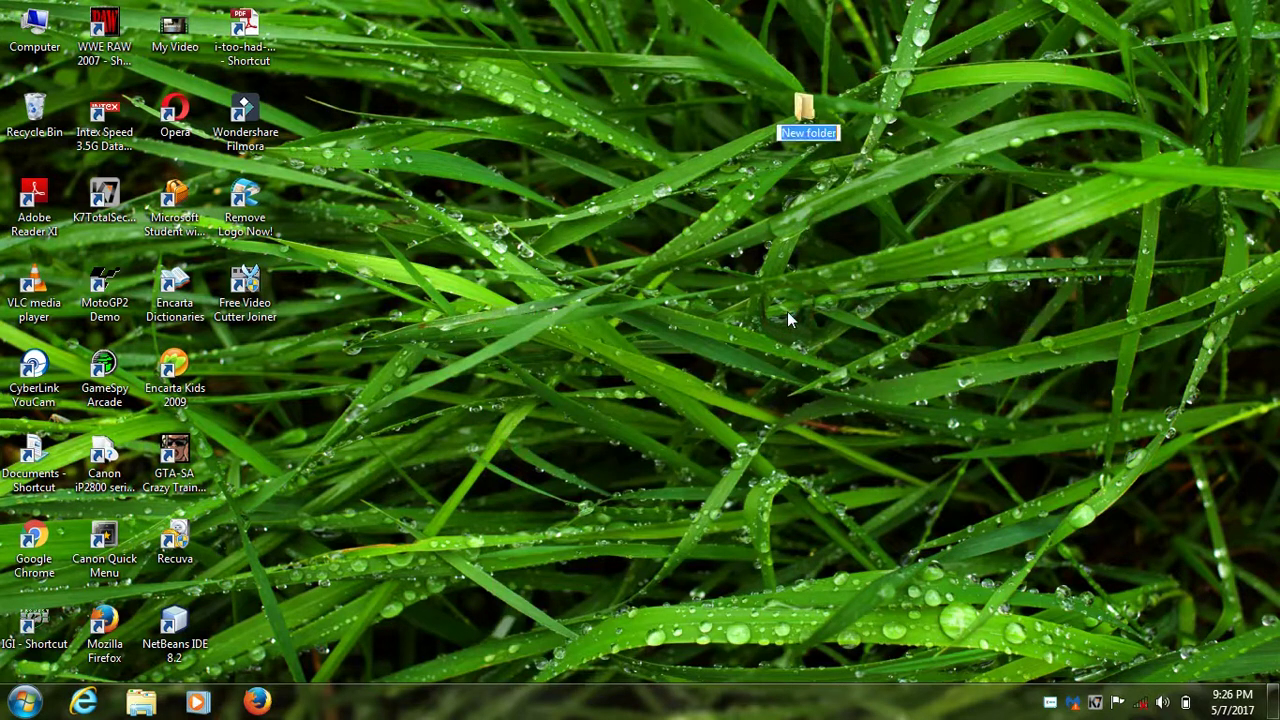
drag(804, 108, 575, 258)
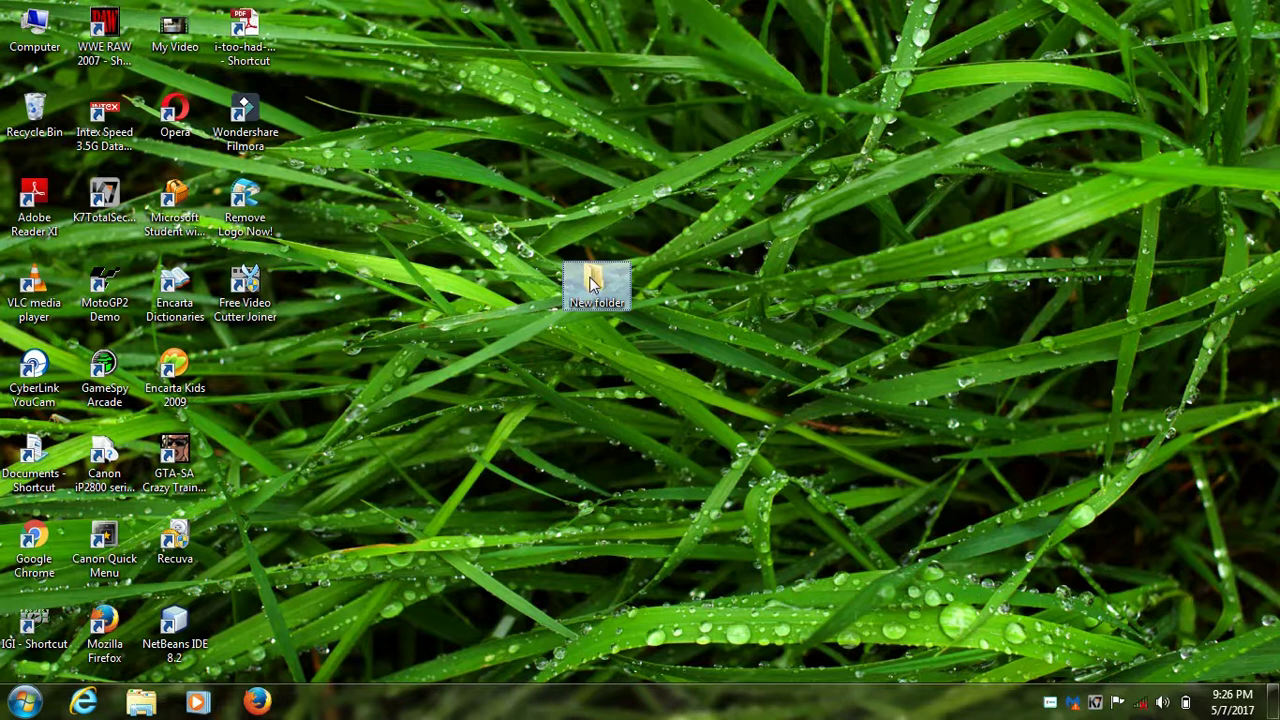
click(616, 303)
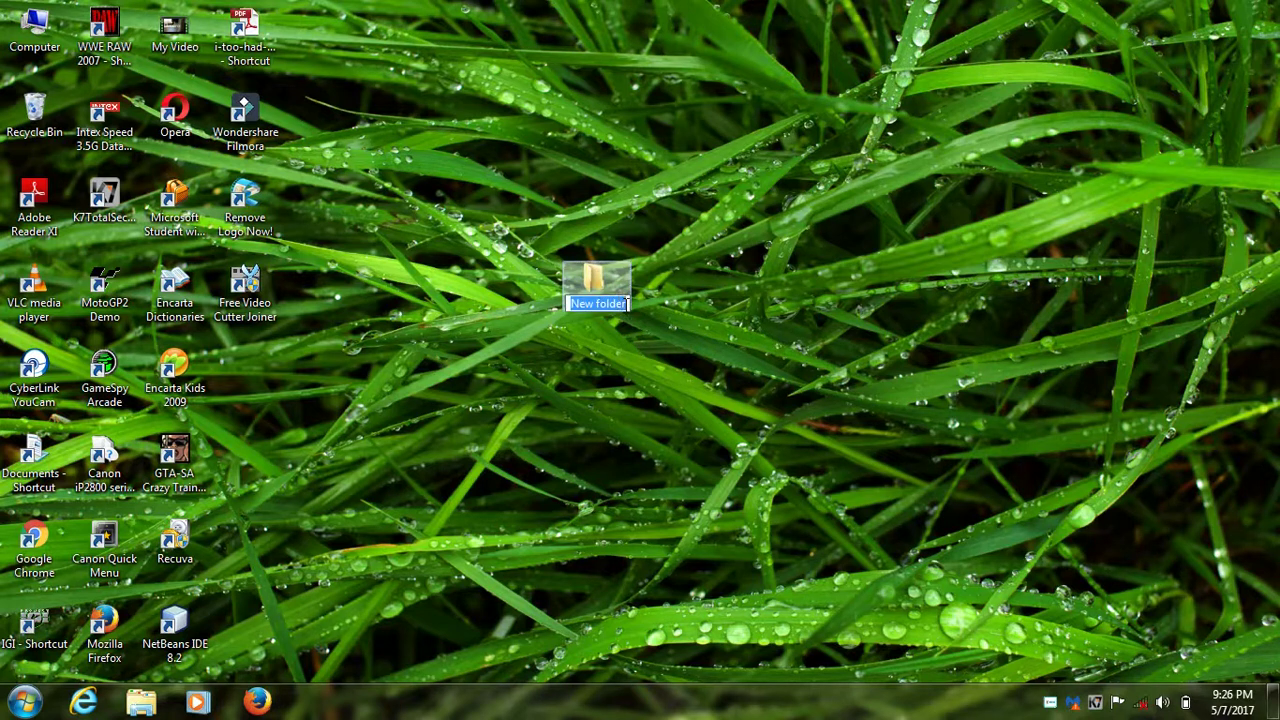
text(12345)
key(Return)
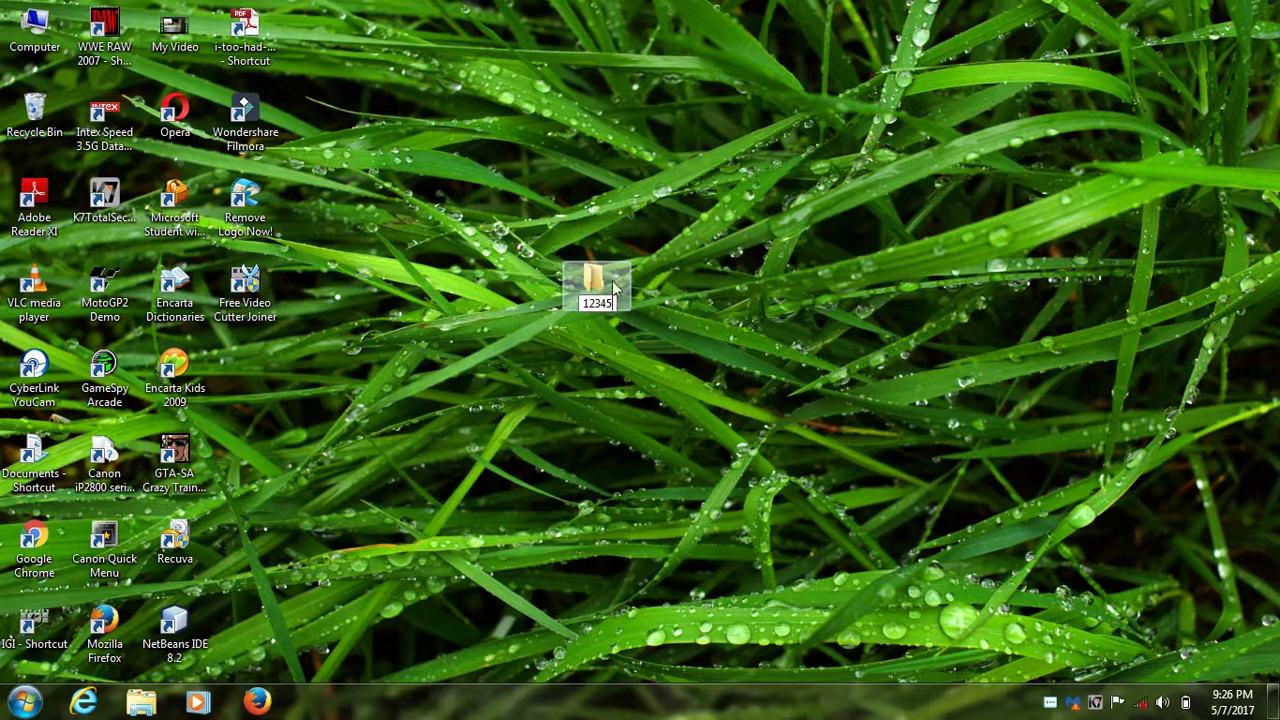
click(633, 321)
Turn on the Hidden attribute in the properties of desktop folder 12345 and confirm the change.
right_click(590, 288)
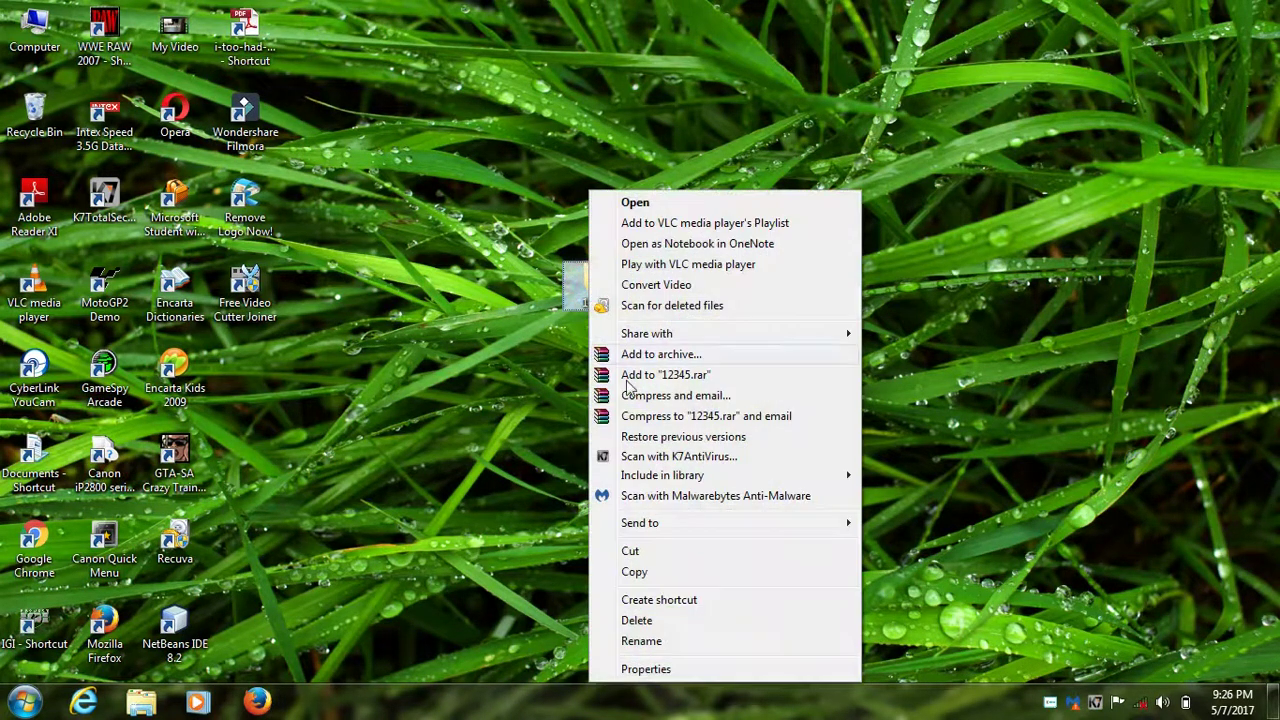
click(646, 670)
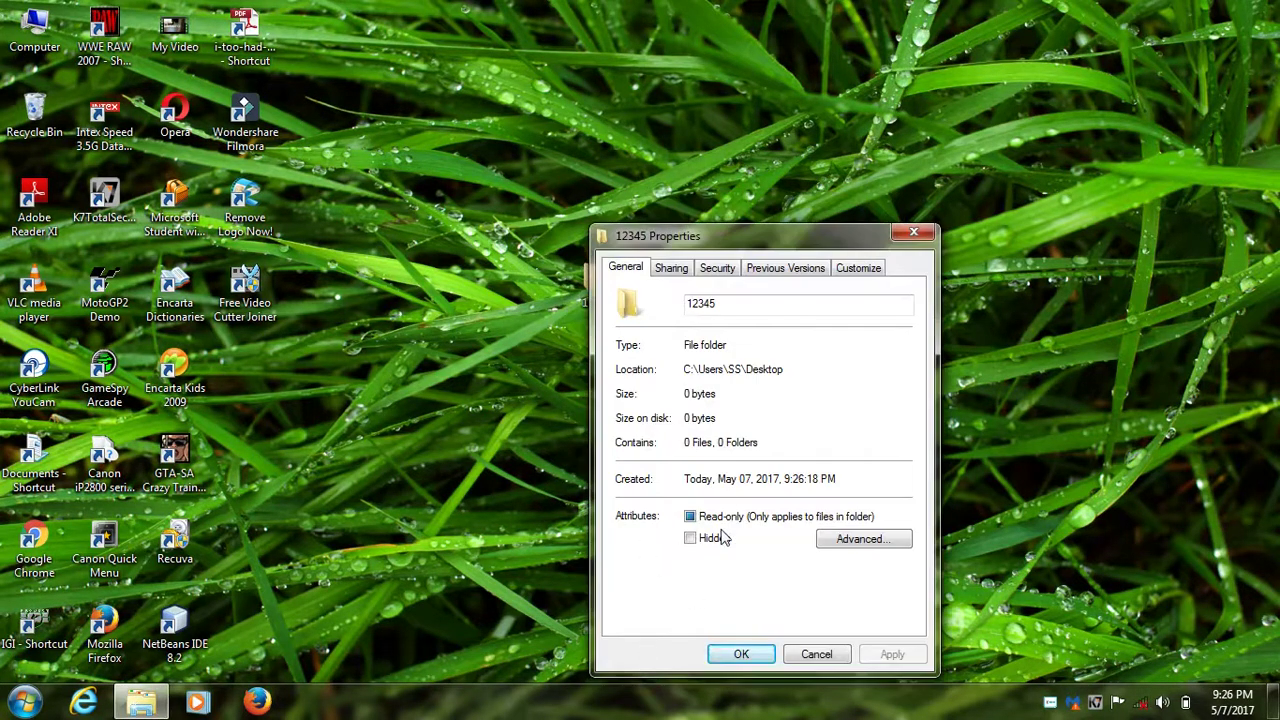
click(690, 540)
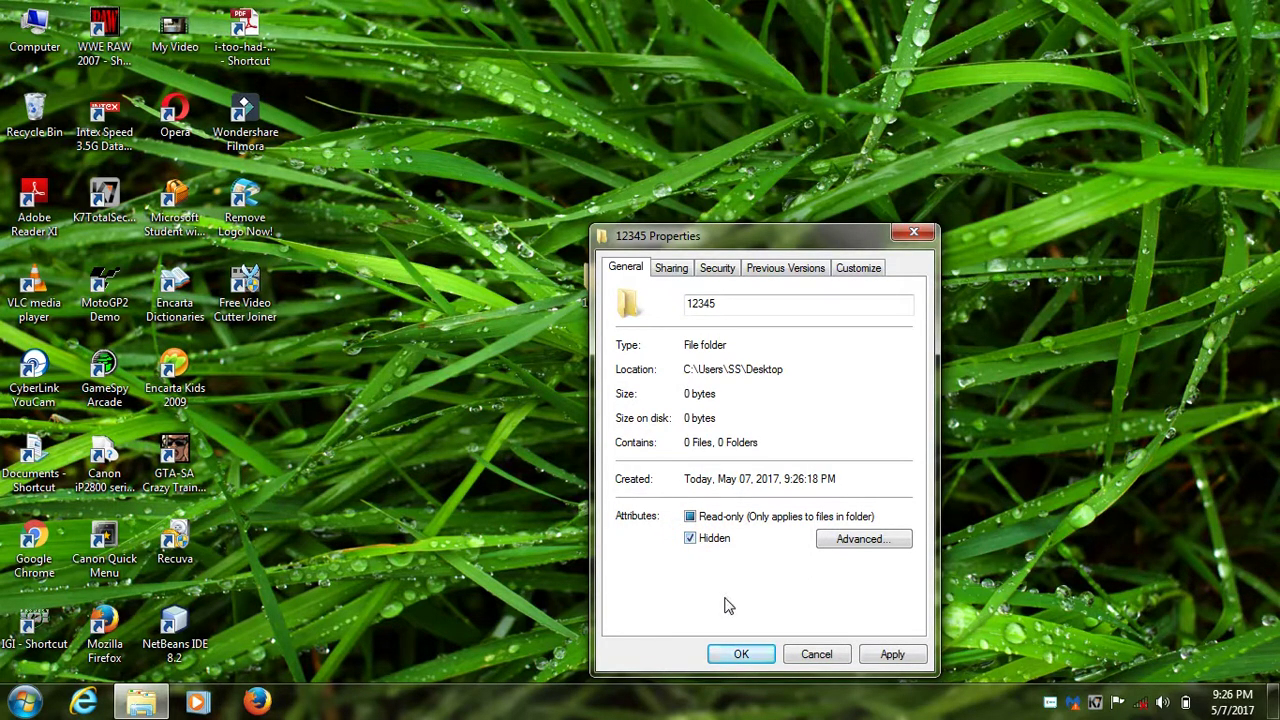
click(740, 655)
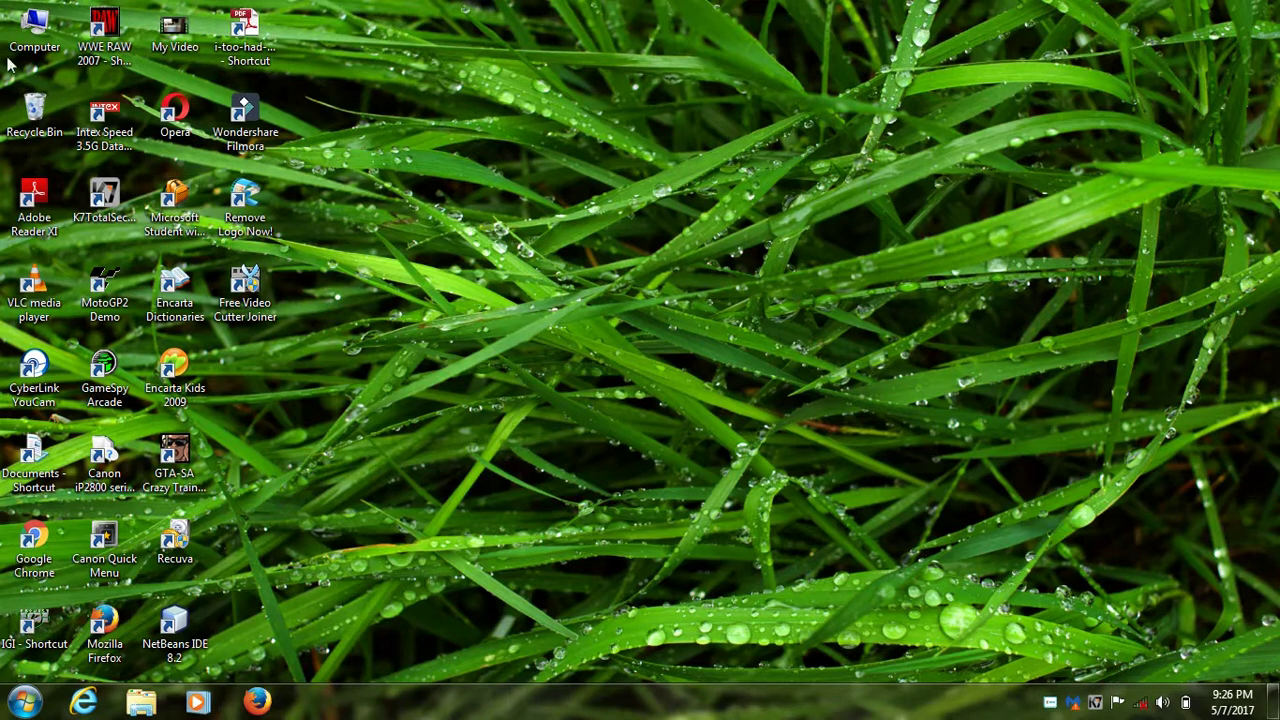
Search the whole Computer for 12345, and close the search window.
double_click(48, 22)
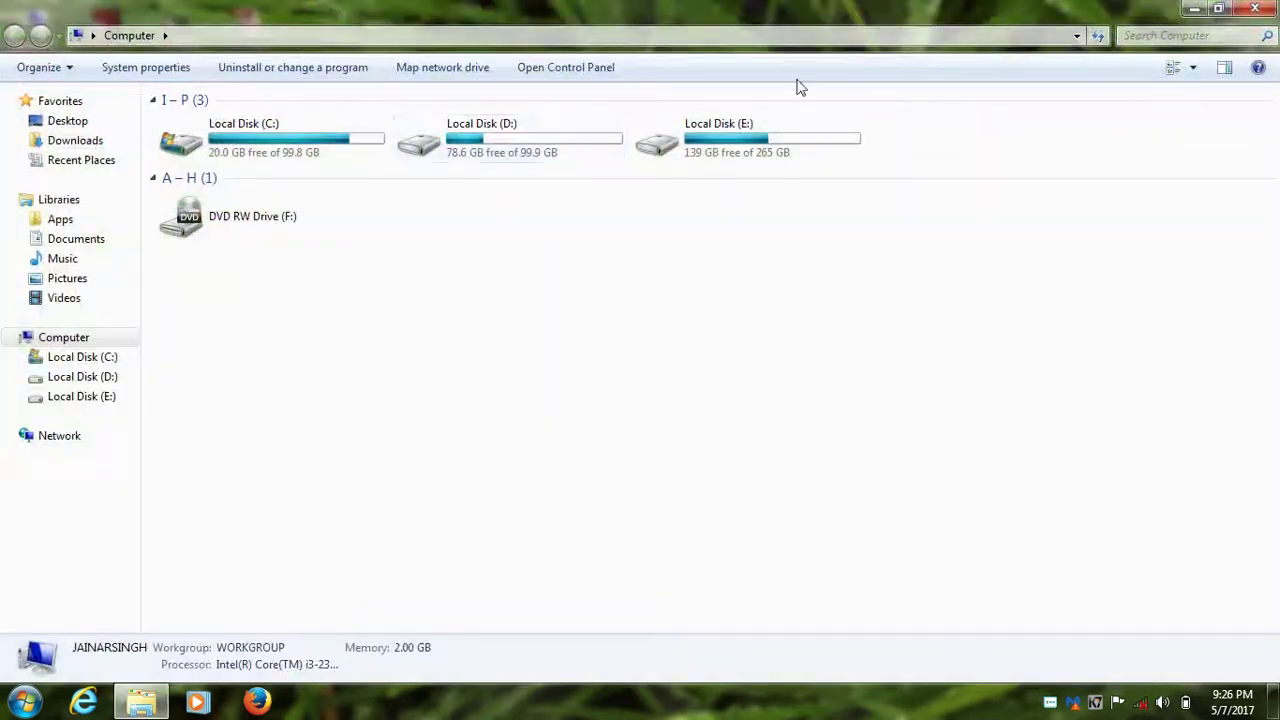
click(1146, 36)
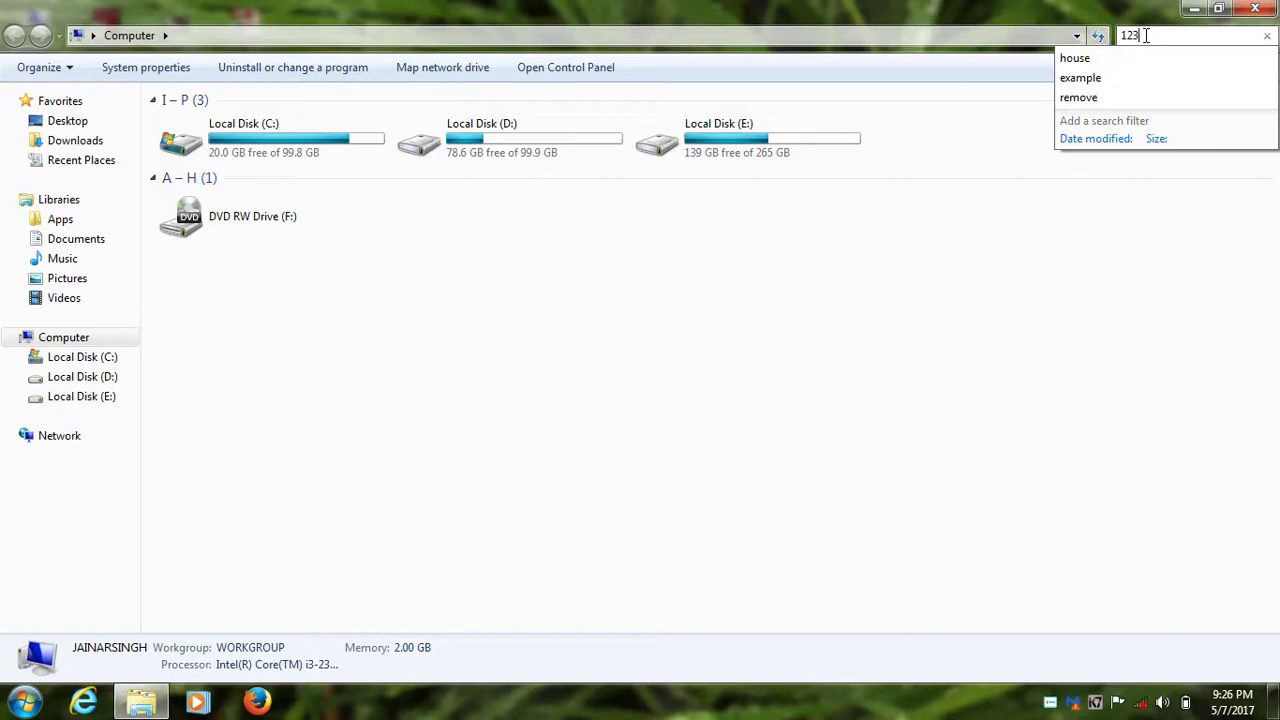
text(12345)
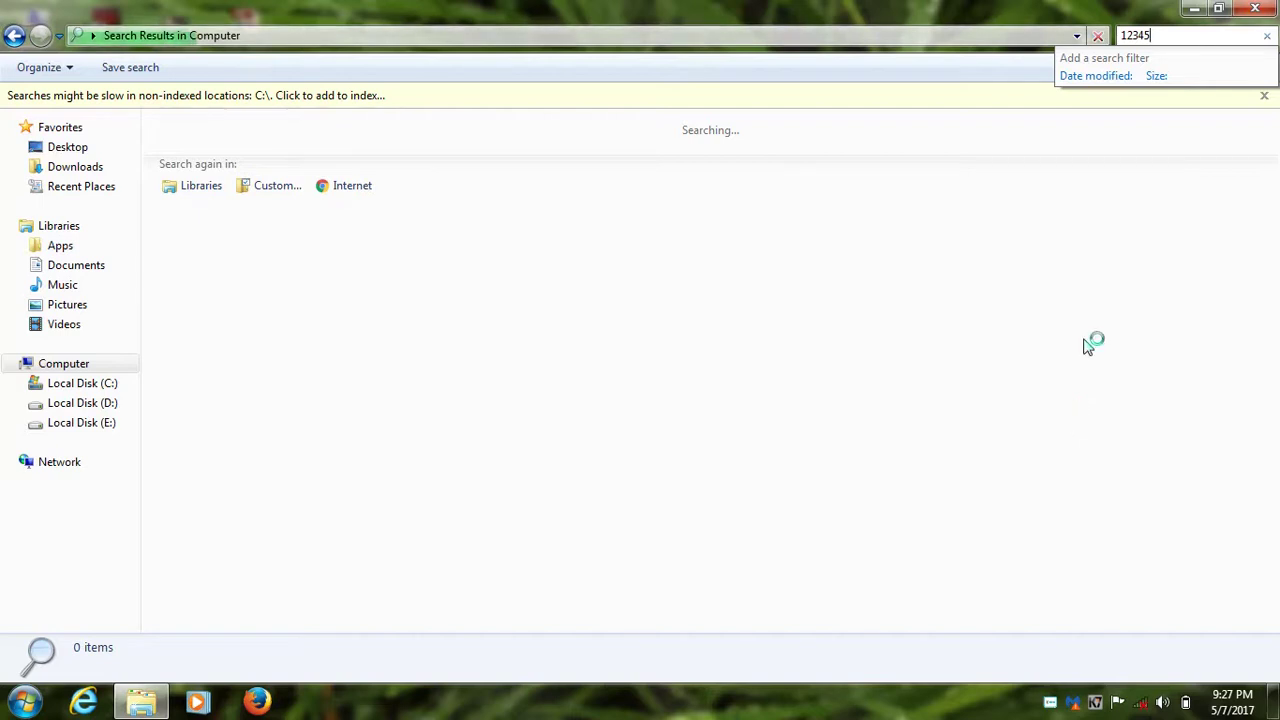
click(1273, 10)
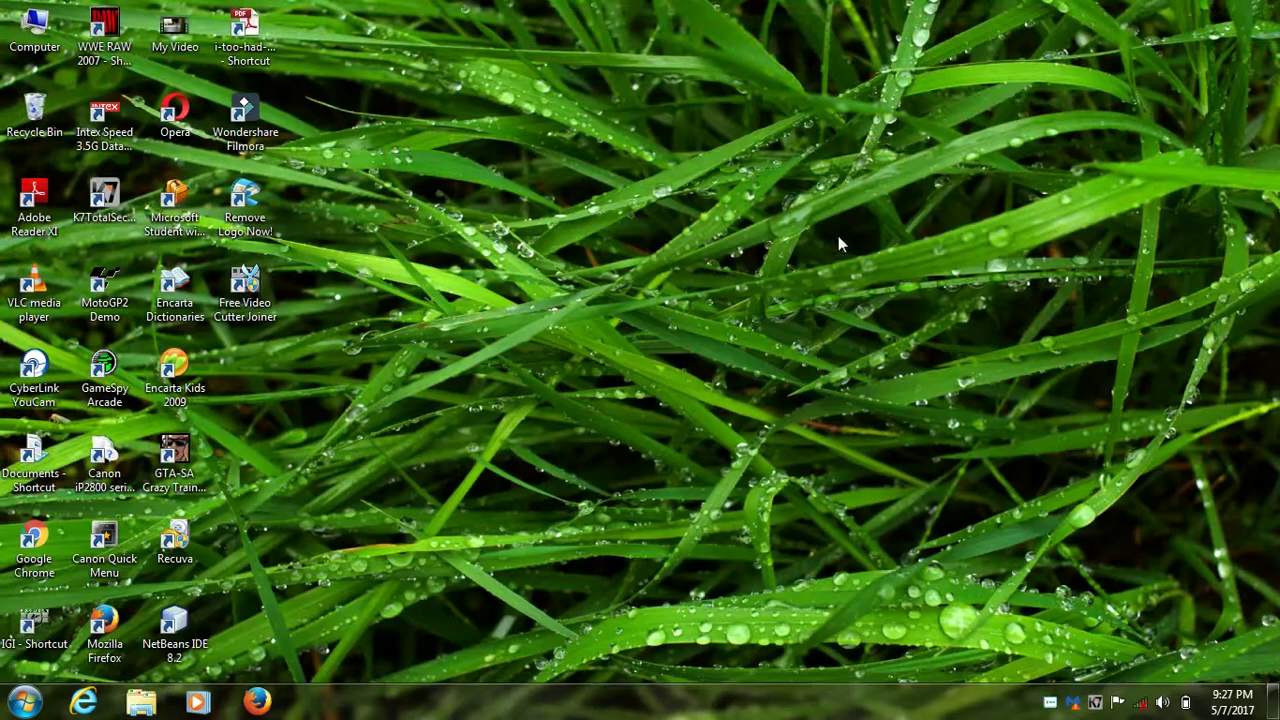
Search programs and files for 12345, open the matching picture under Documents, and close the viewer.
click(24, 702)
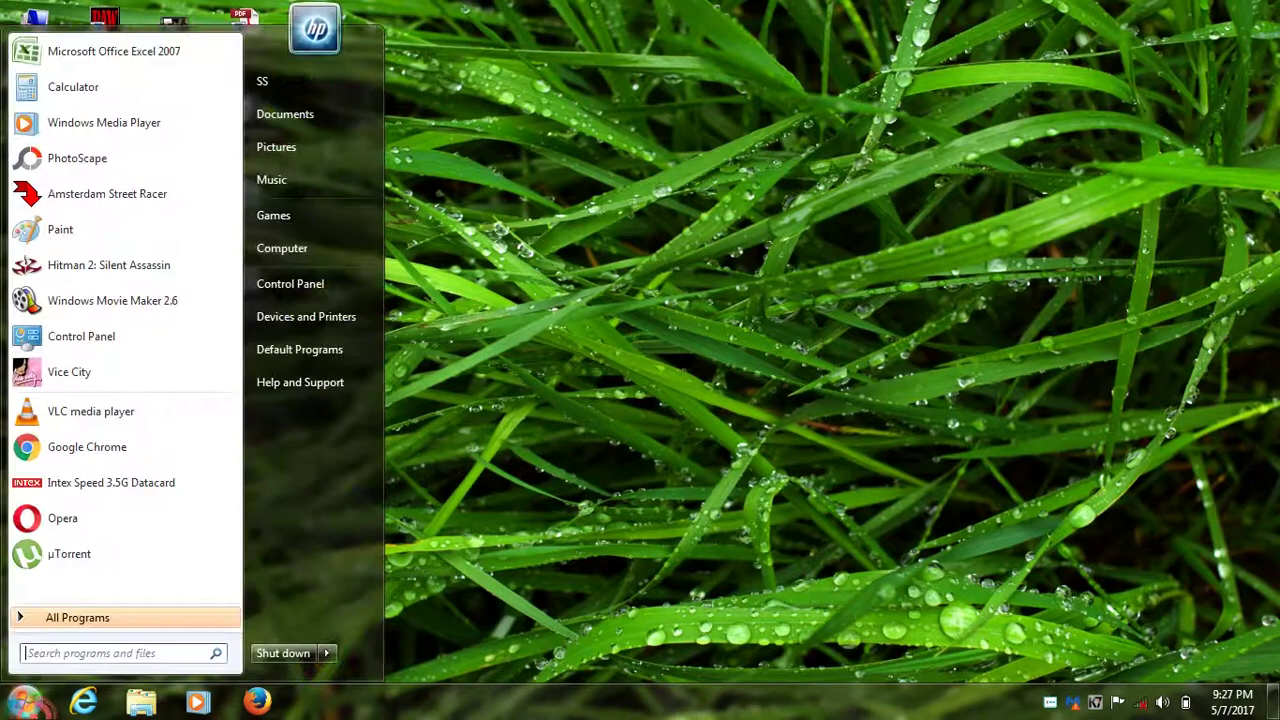
text(12345)
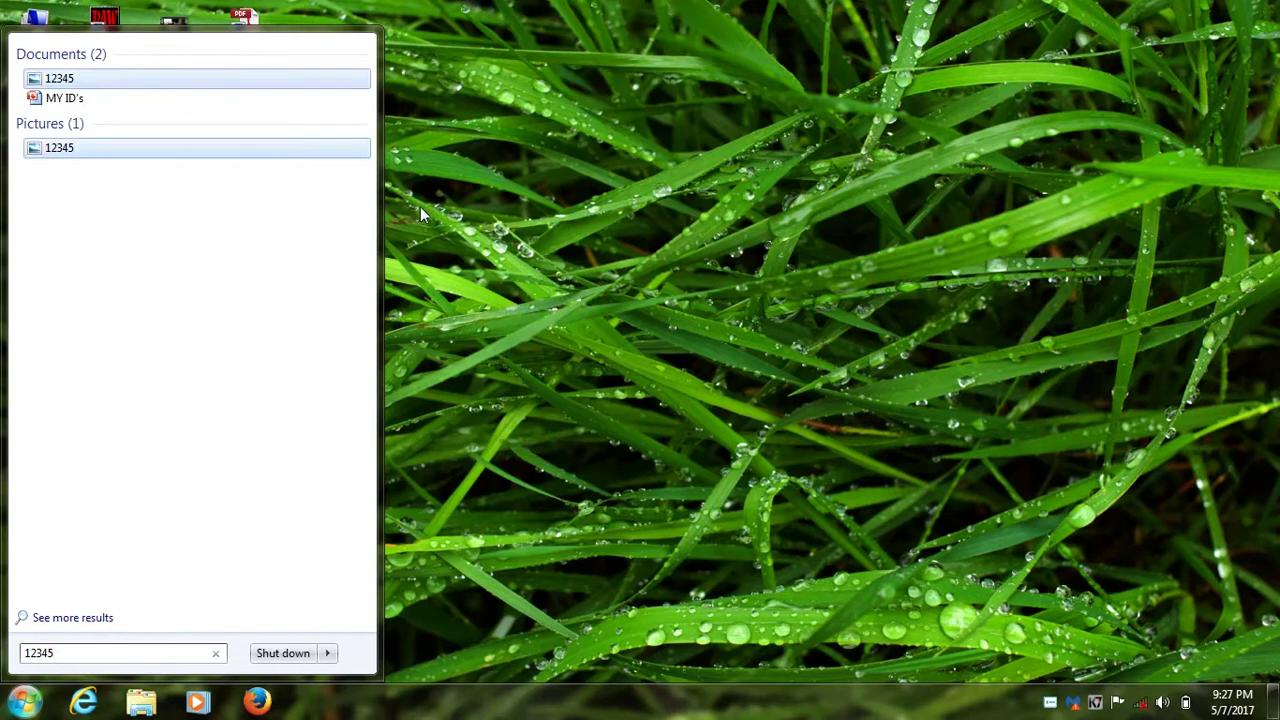
click(293, 75)
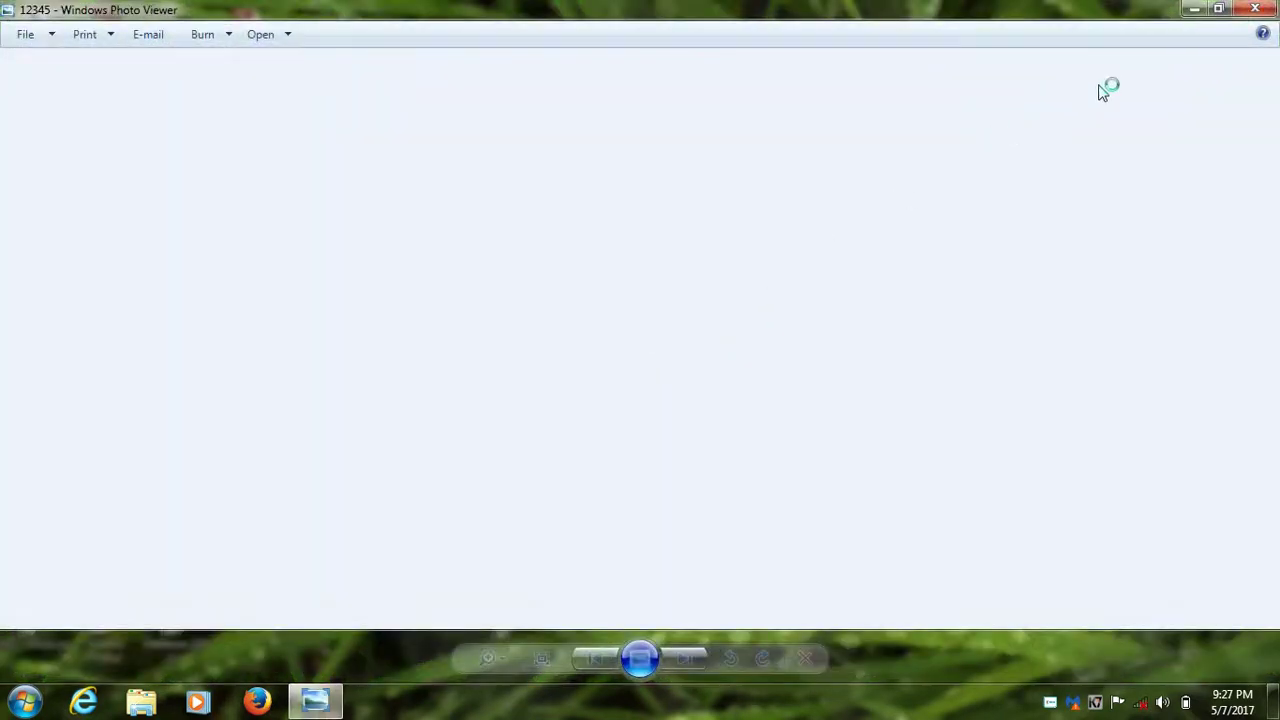
click(1256, 9)
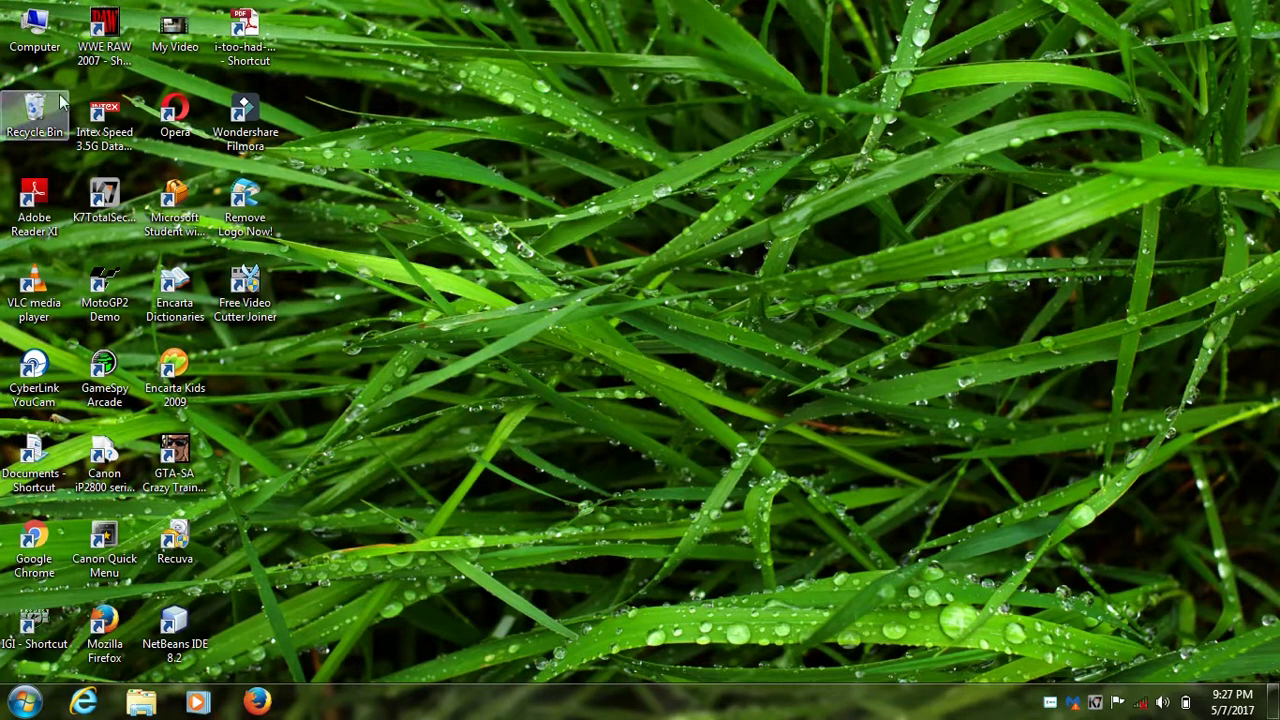
In the Computer window's folder options, apply "Show hidden files, folders, and drives" and close the dialog.
double_click(65, 35)
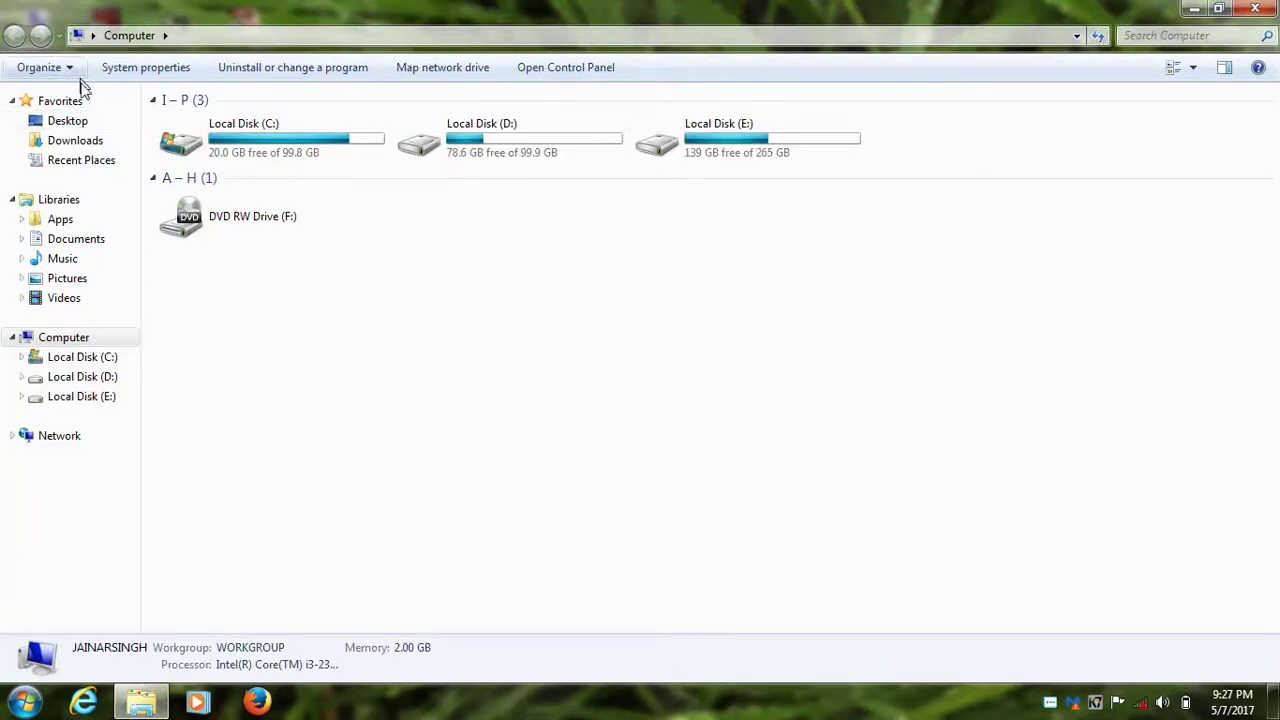
click(70, 70)
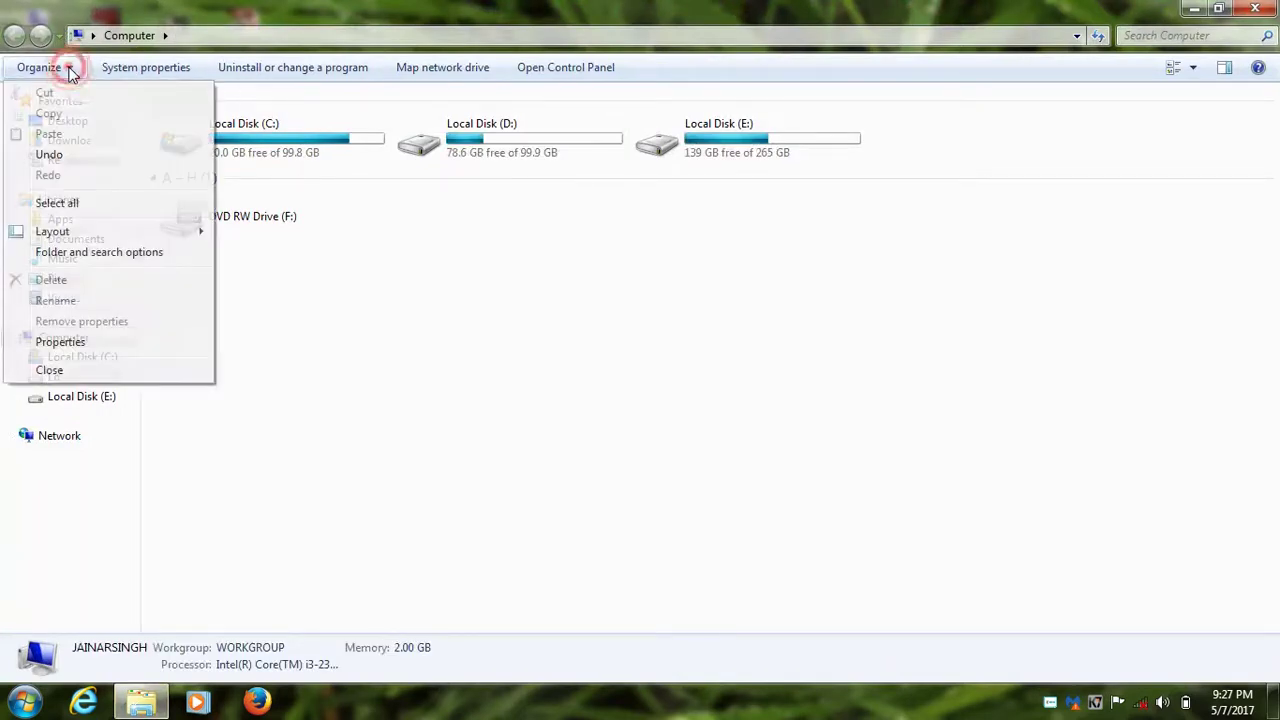
mouse_move(81, 238)
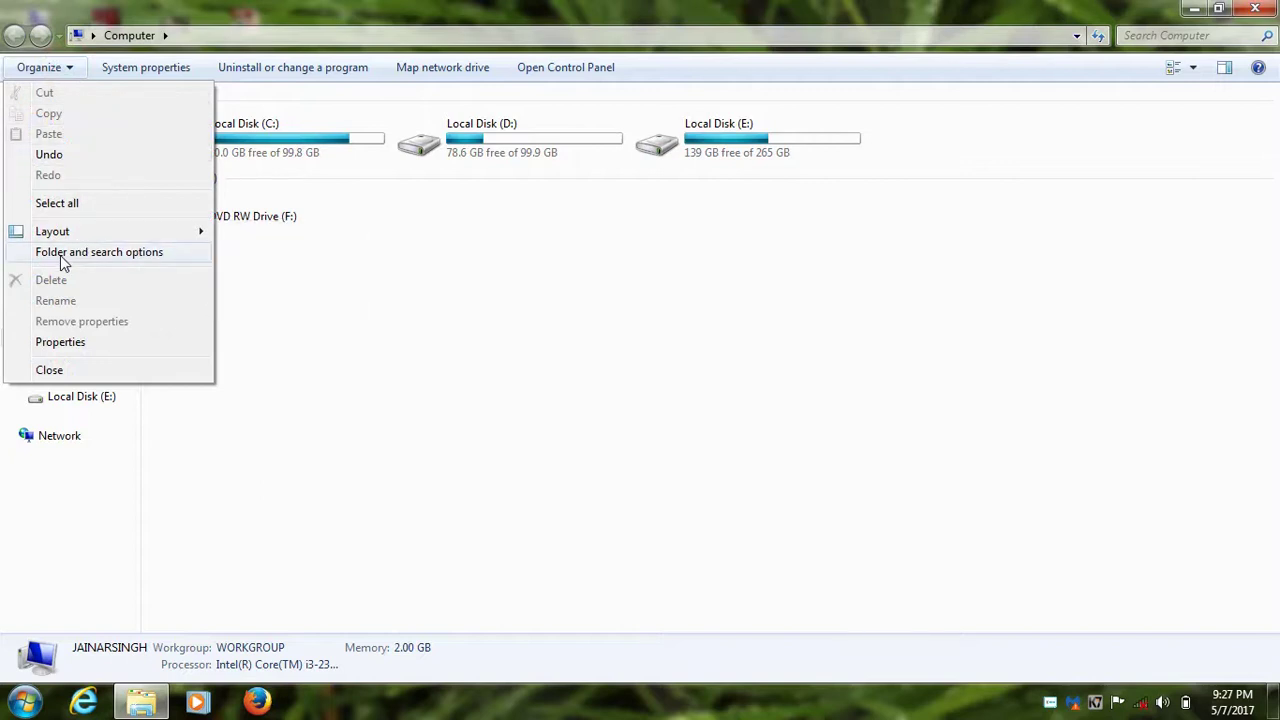
click(138, 256)
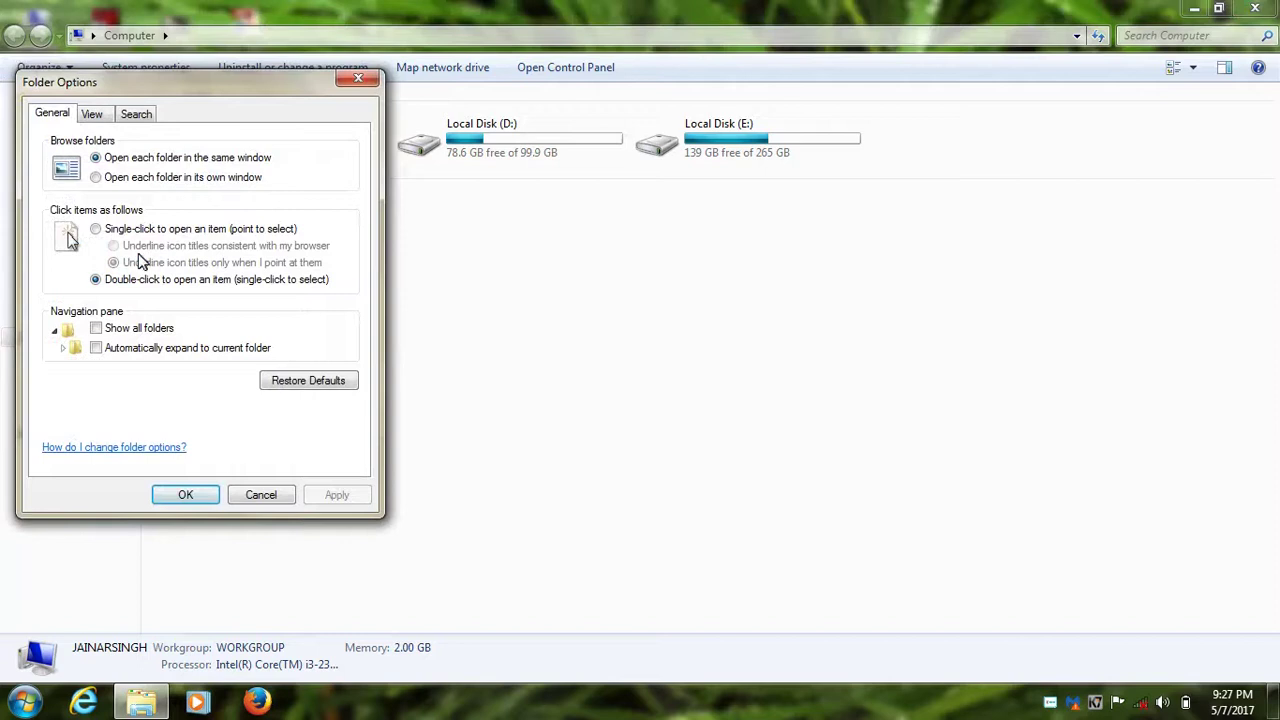
click(91, 115)
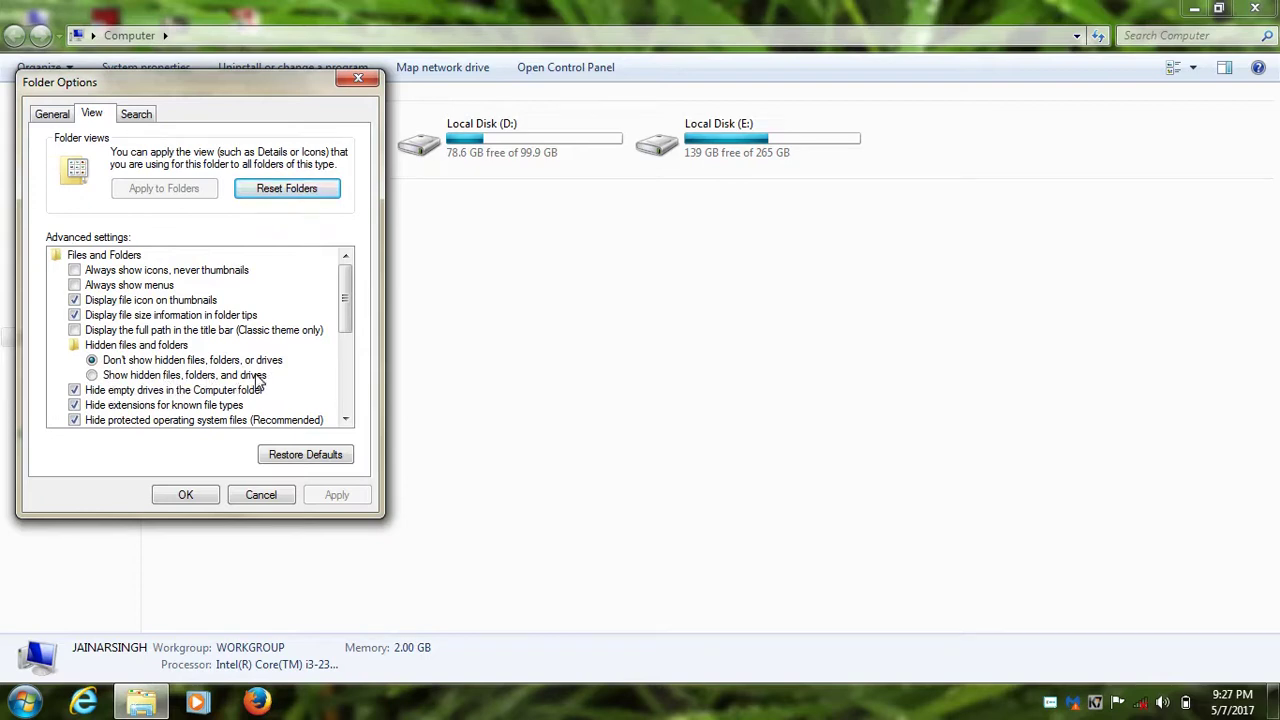
click(91, 376)
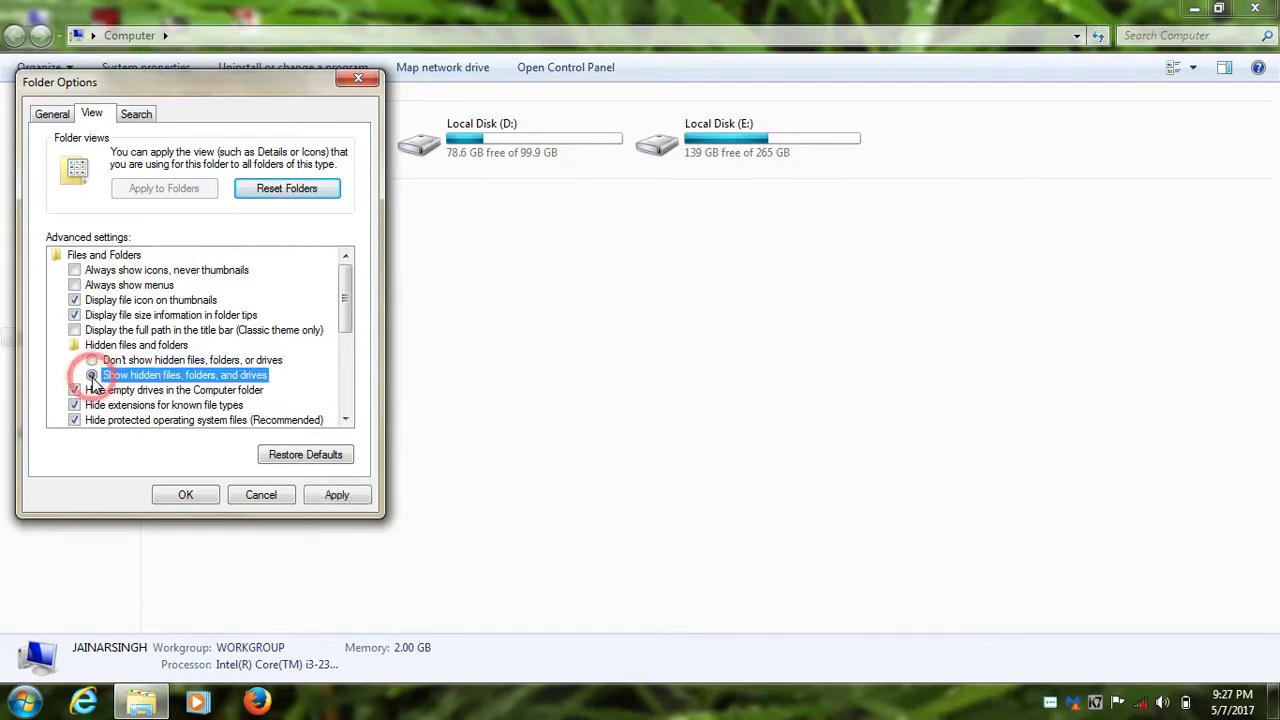
click(340, 495)
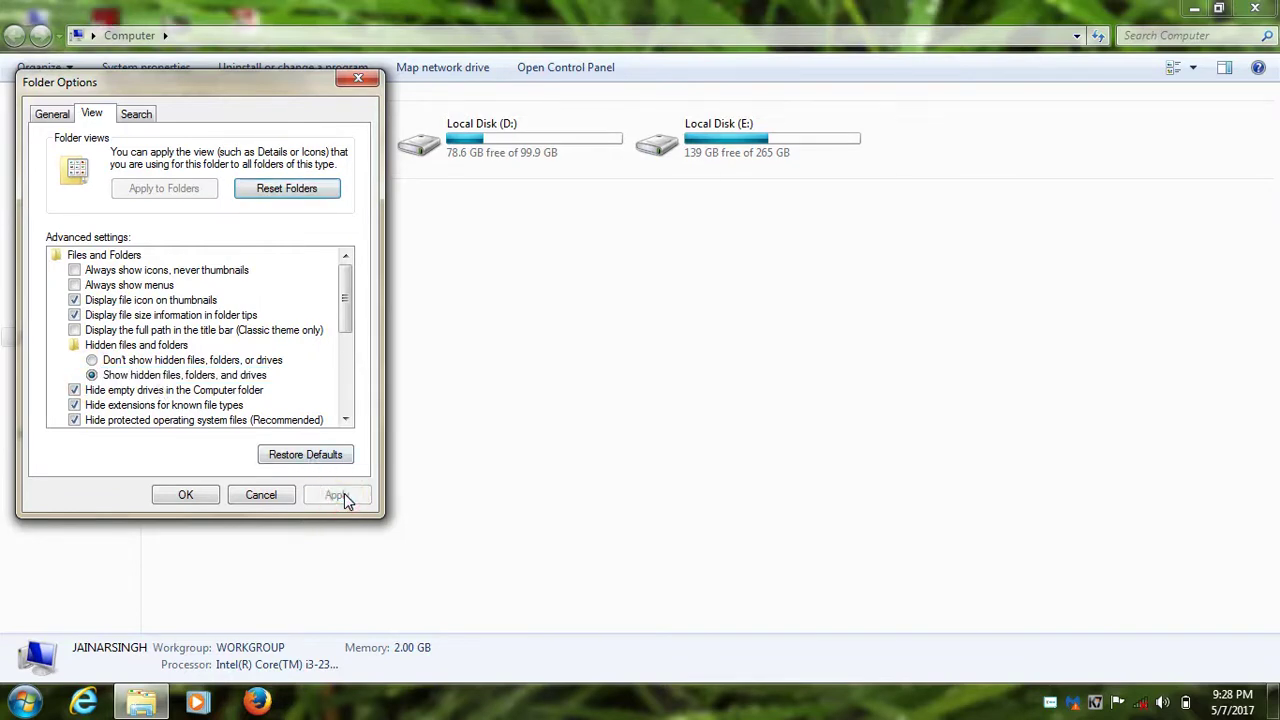
click(1252, 10)
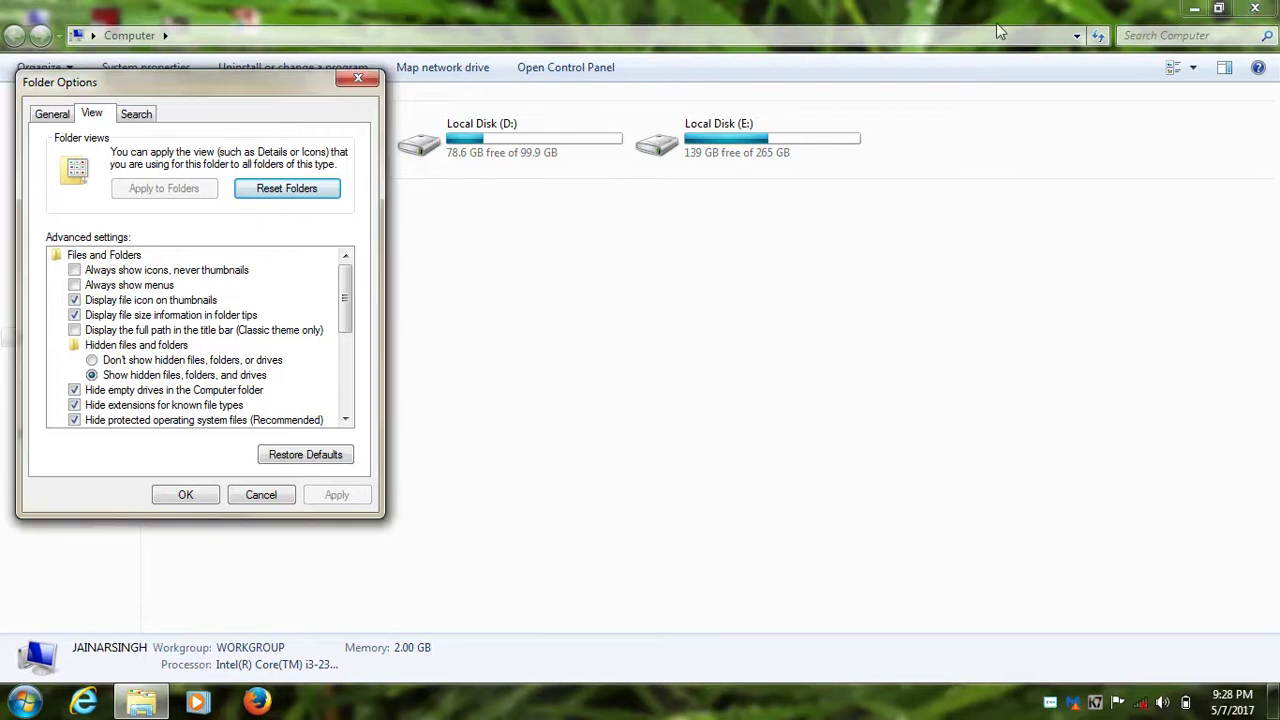
click(262, 496)
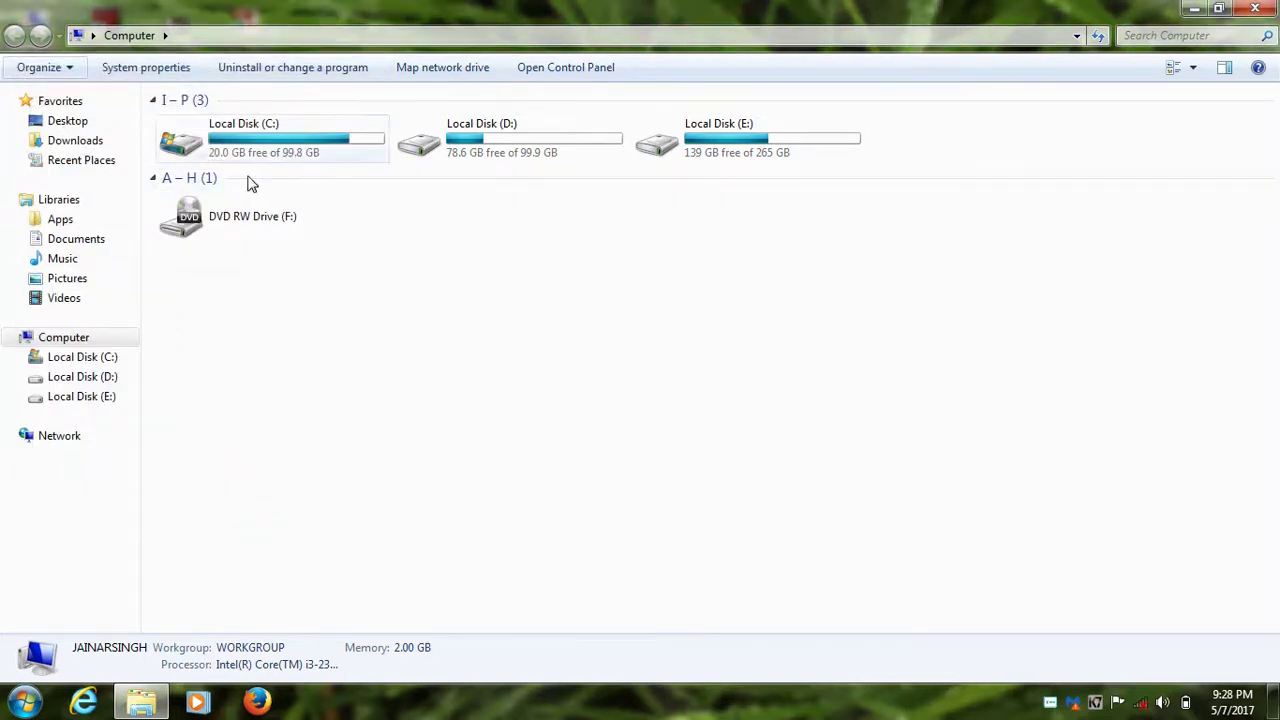
Recheck the hidden files setting in the folder view options, and close the dialog and the Computer window.
click(60, 66)
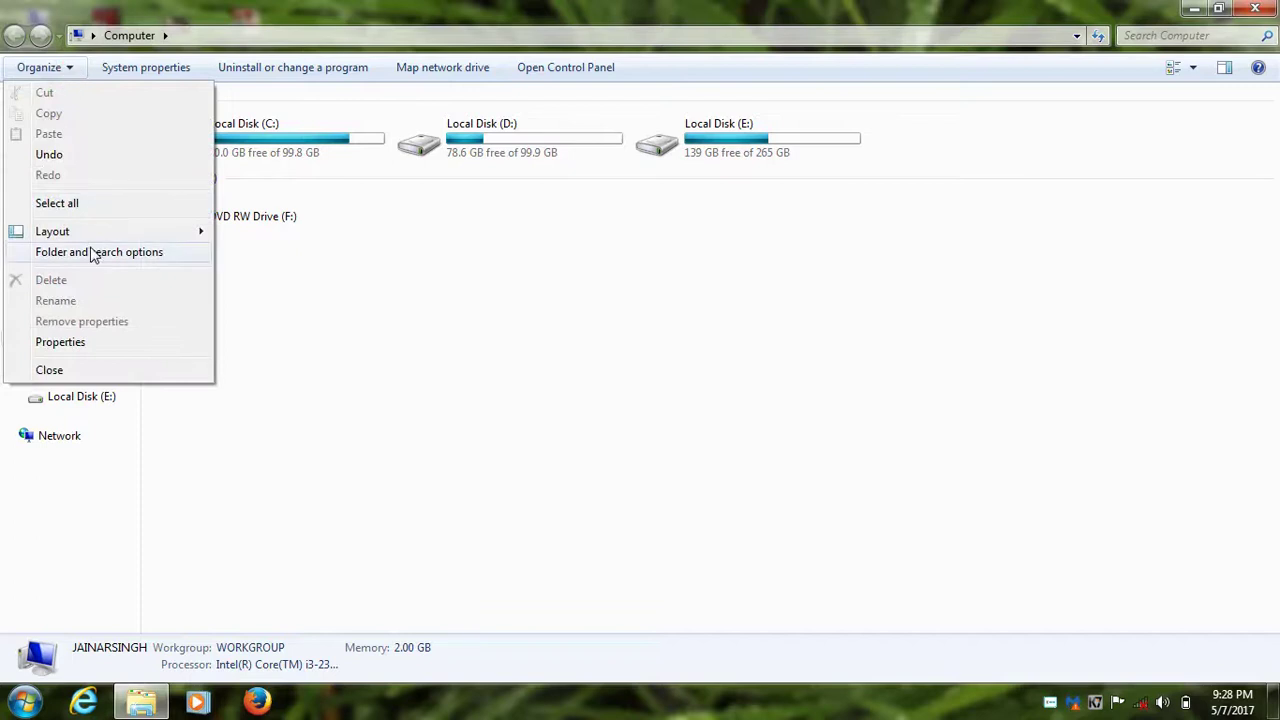
click(90, 252)
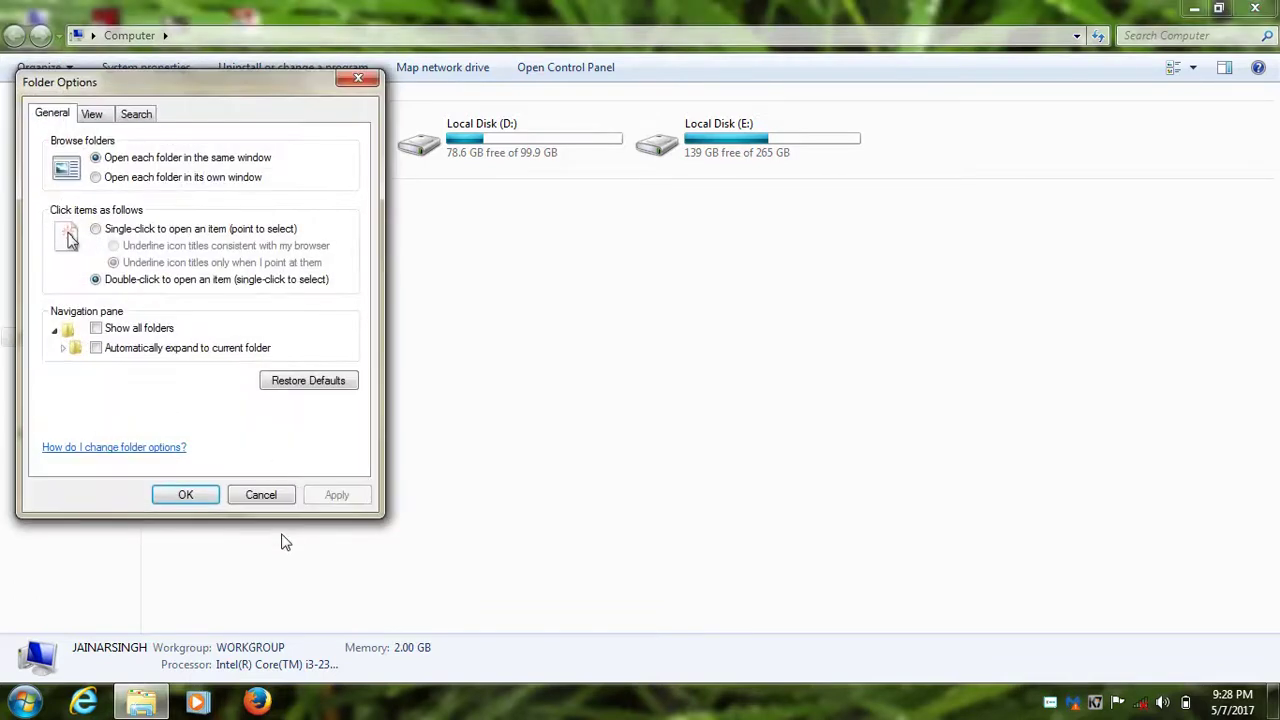
click(103, 117)
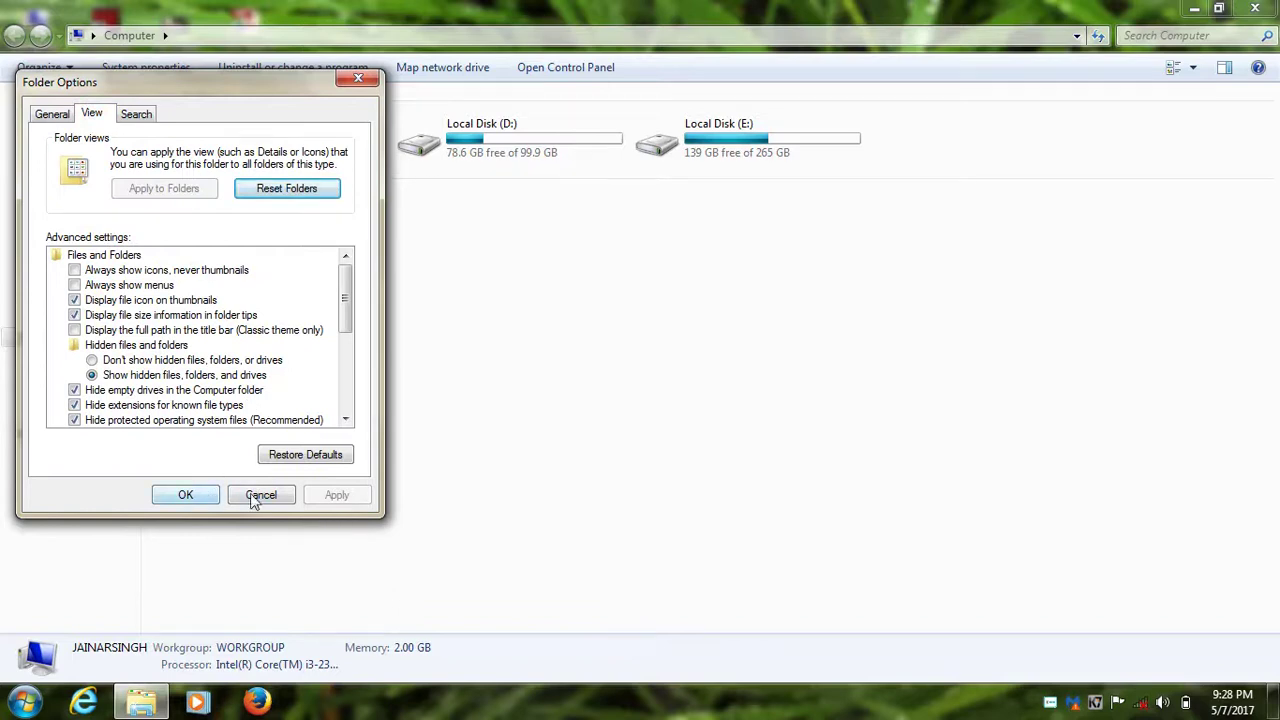
click(203, 494)
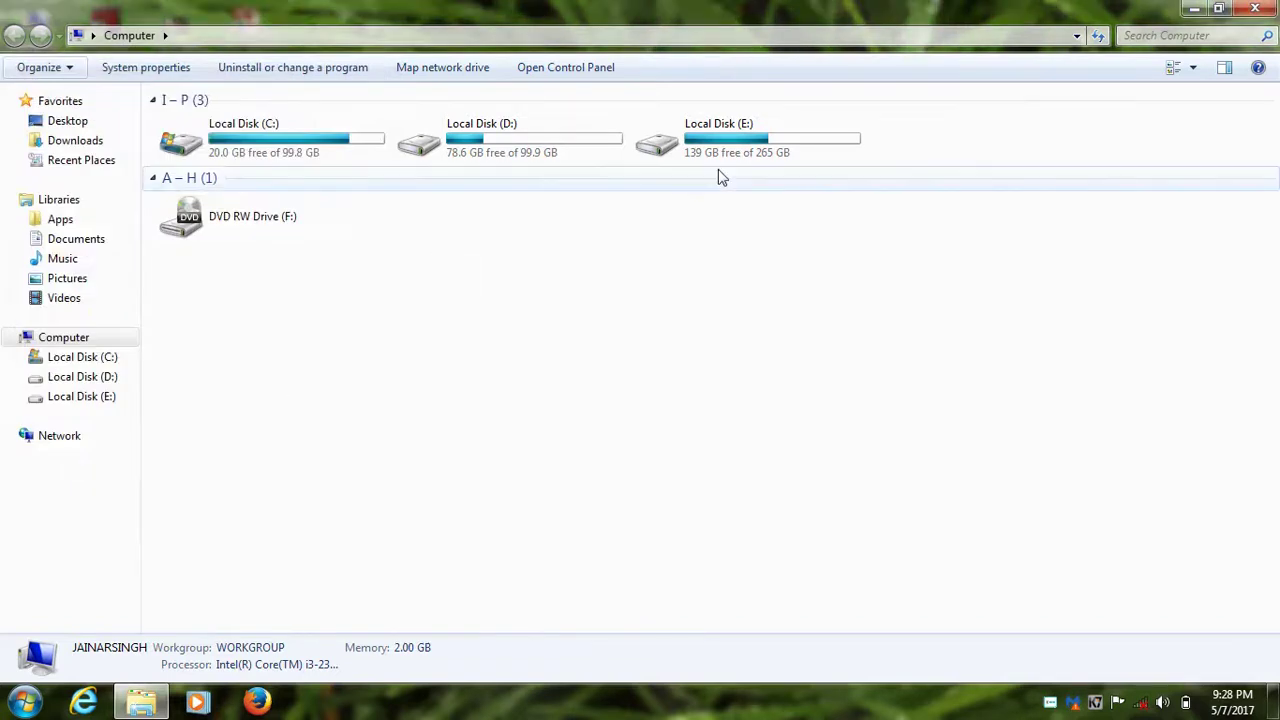
click(1253, 9)
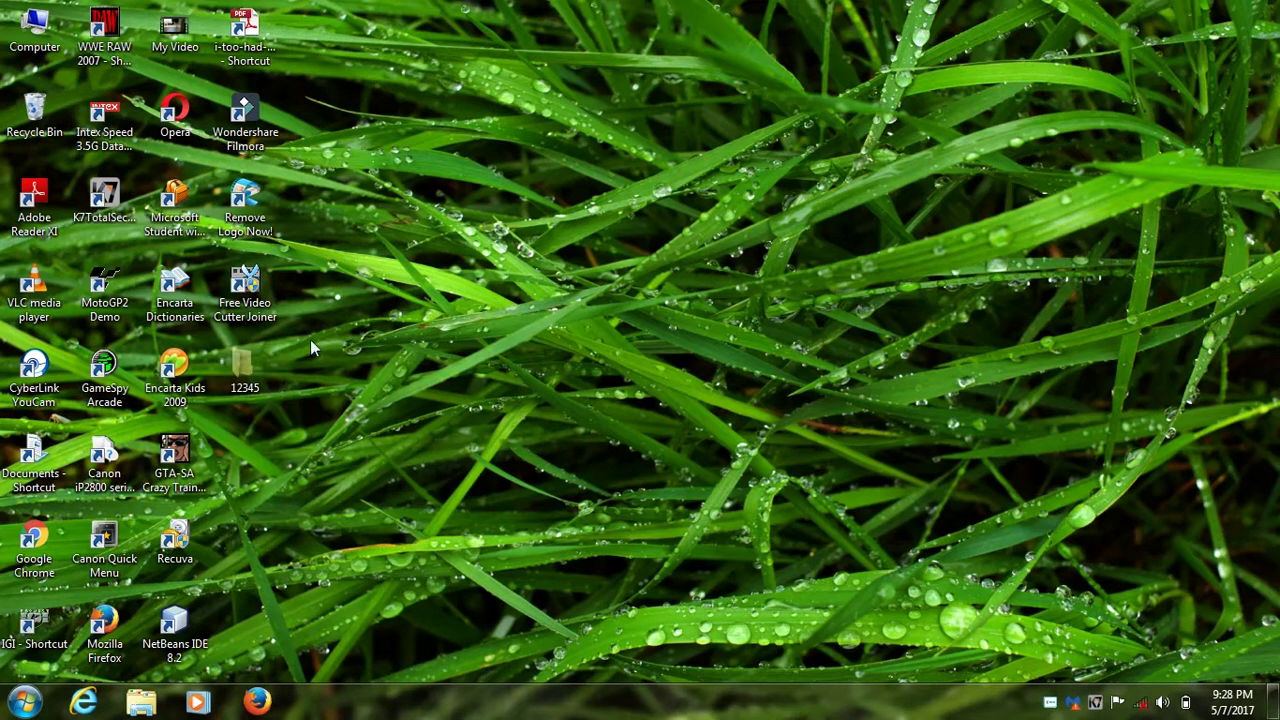
Remove the Hidden attribute from the desktop folder 12345, apply it, and briefly open the folder to check its contents.
right_click(240, 381)
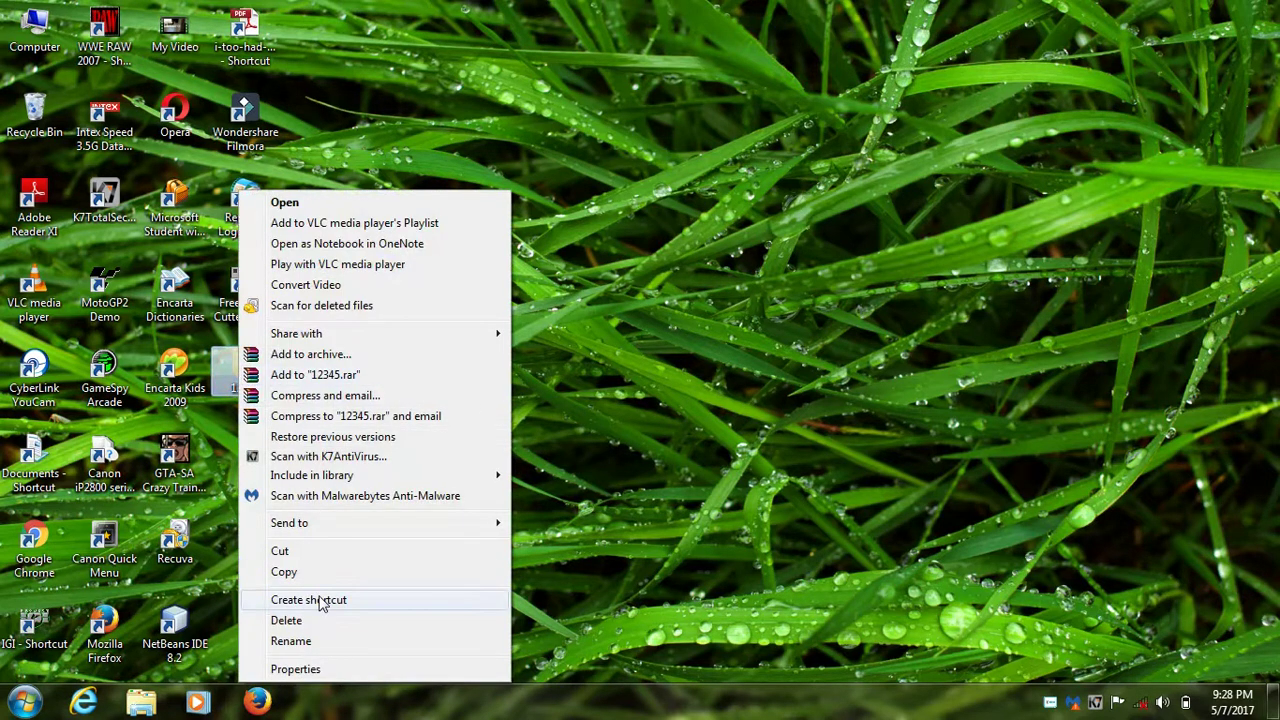
click(327, 671)
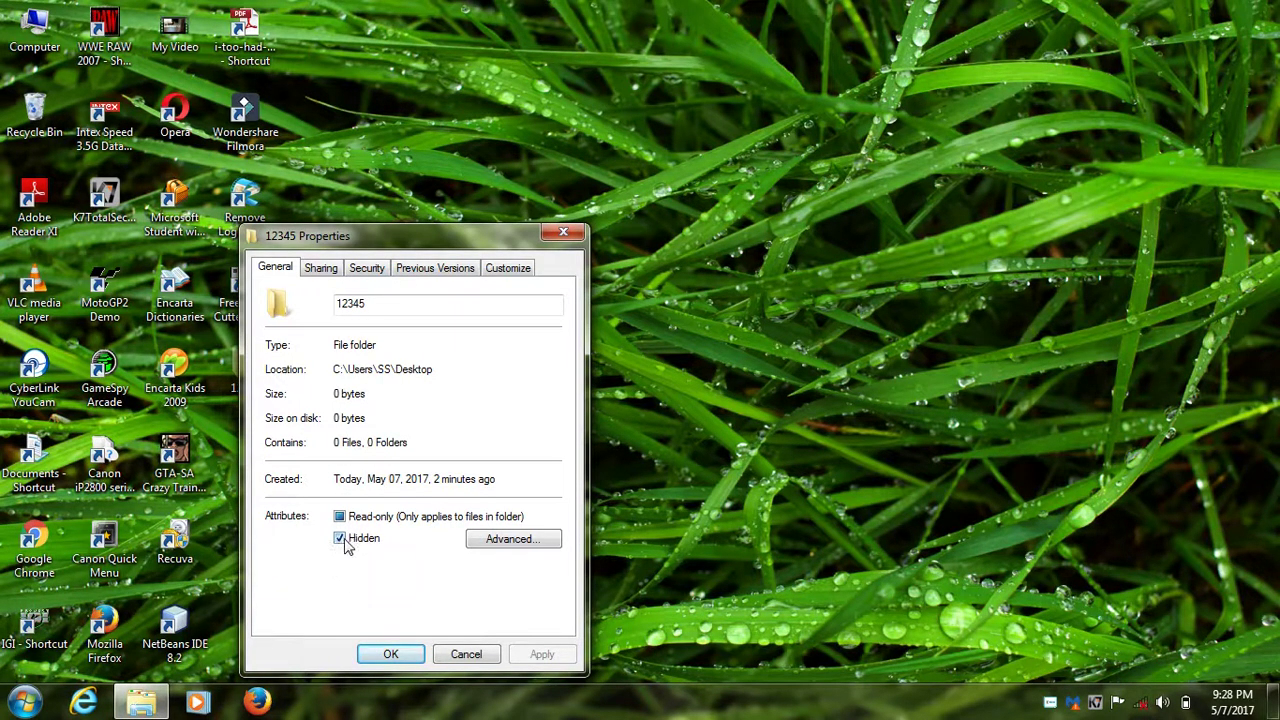
click(340, 538)
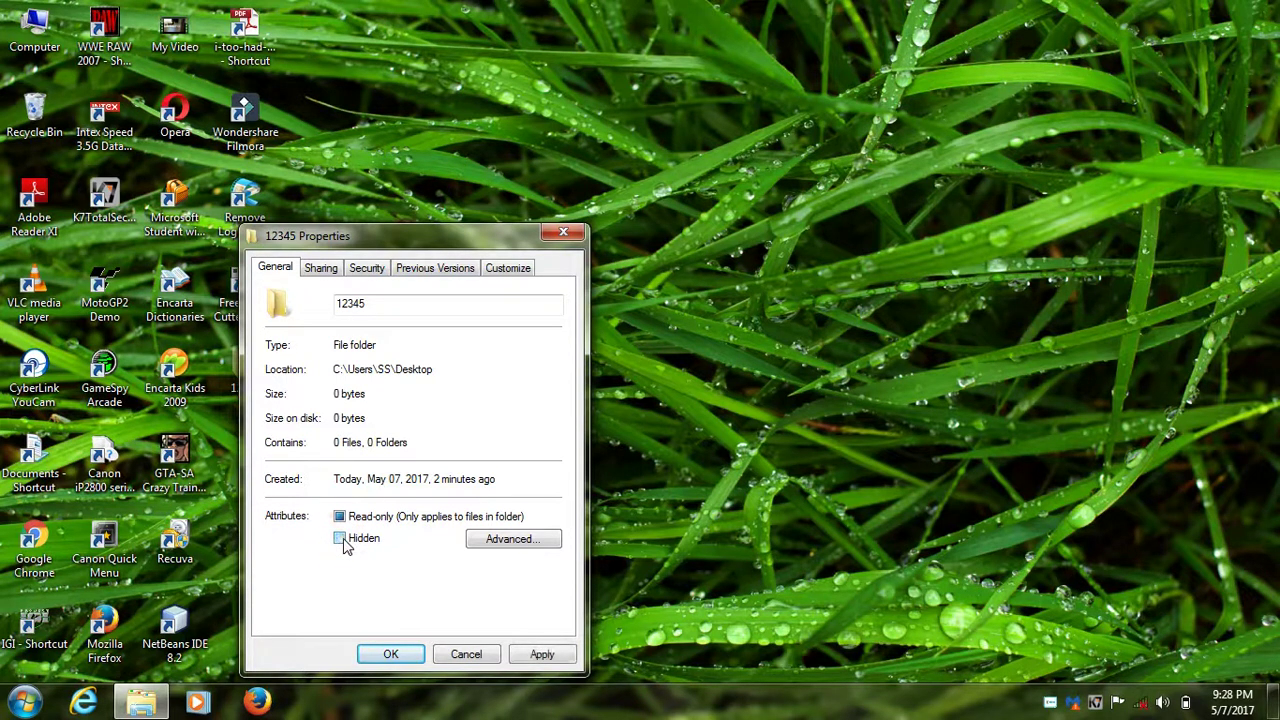
click(540, 655)
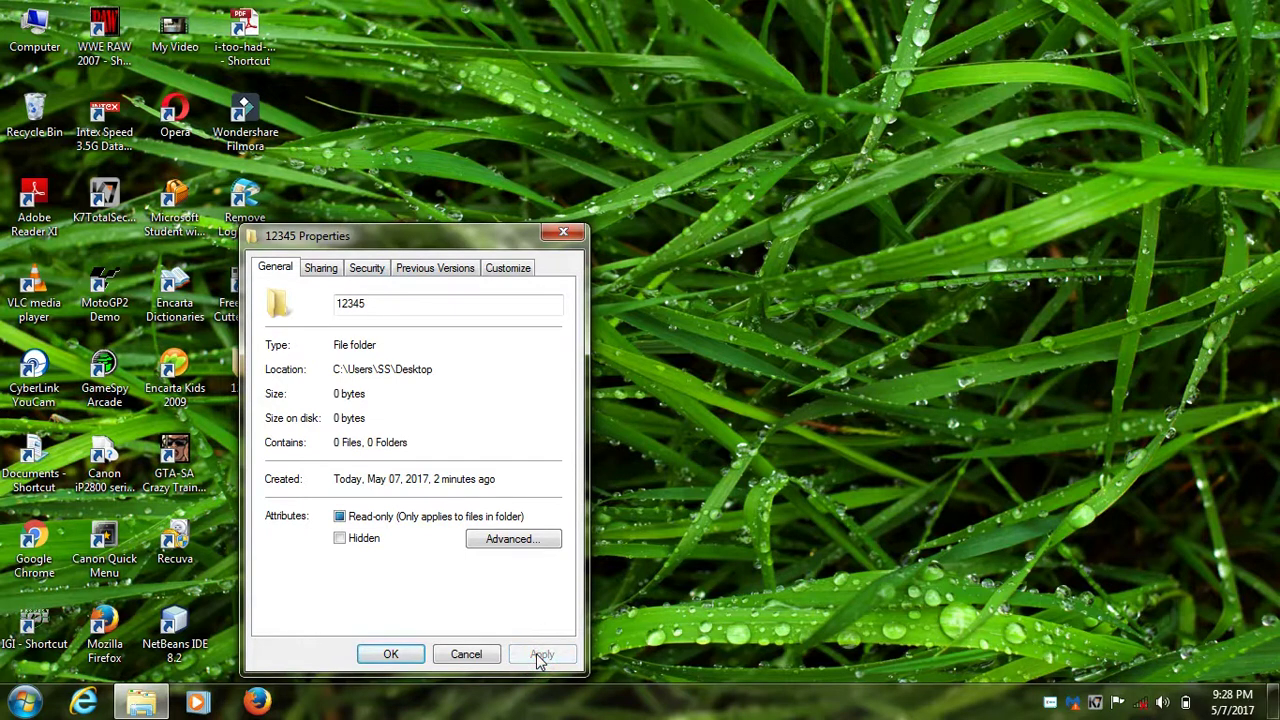
click(390, 654)
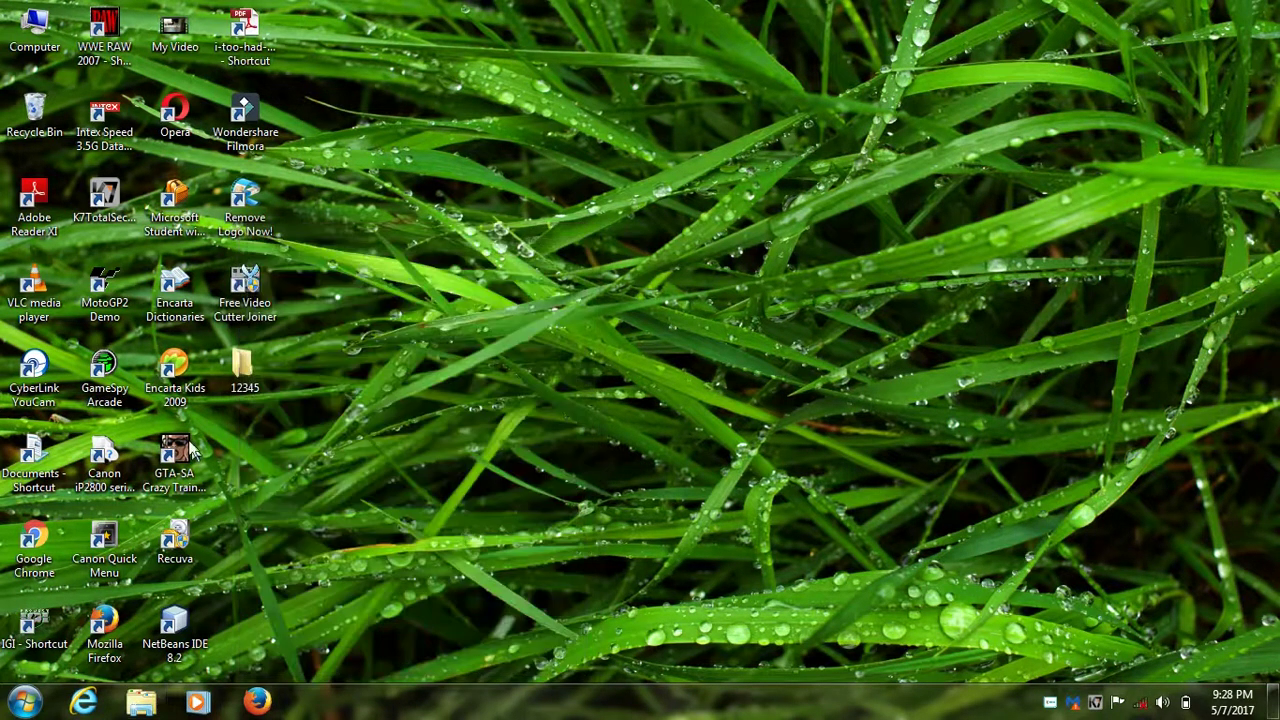
double_click(245, 370)
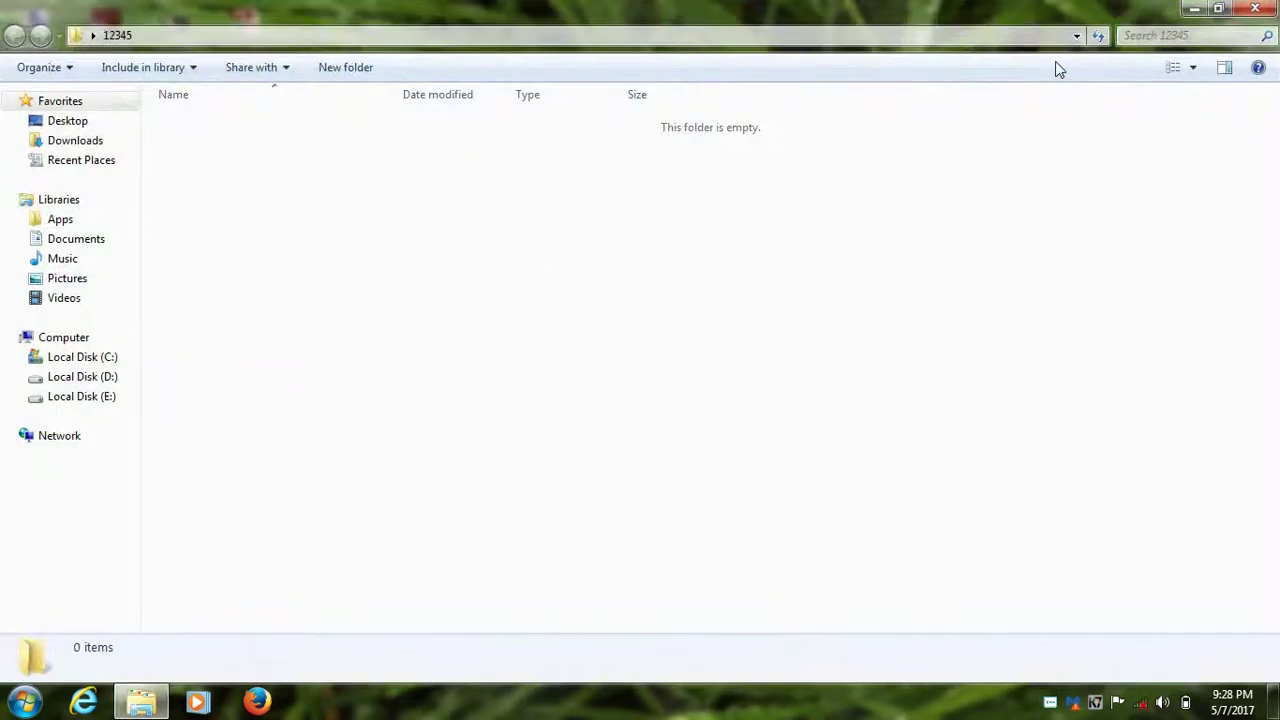
click(1266, 11)
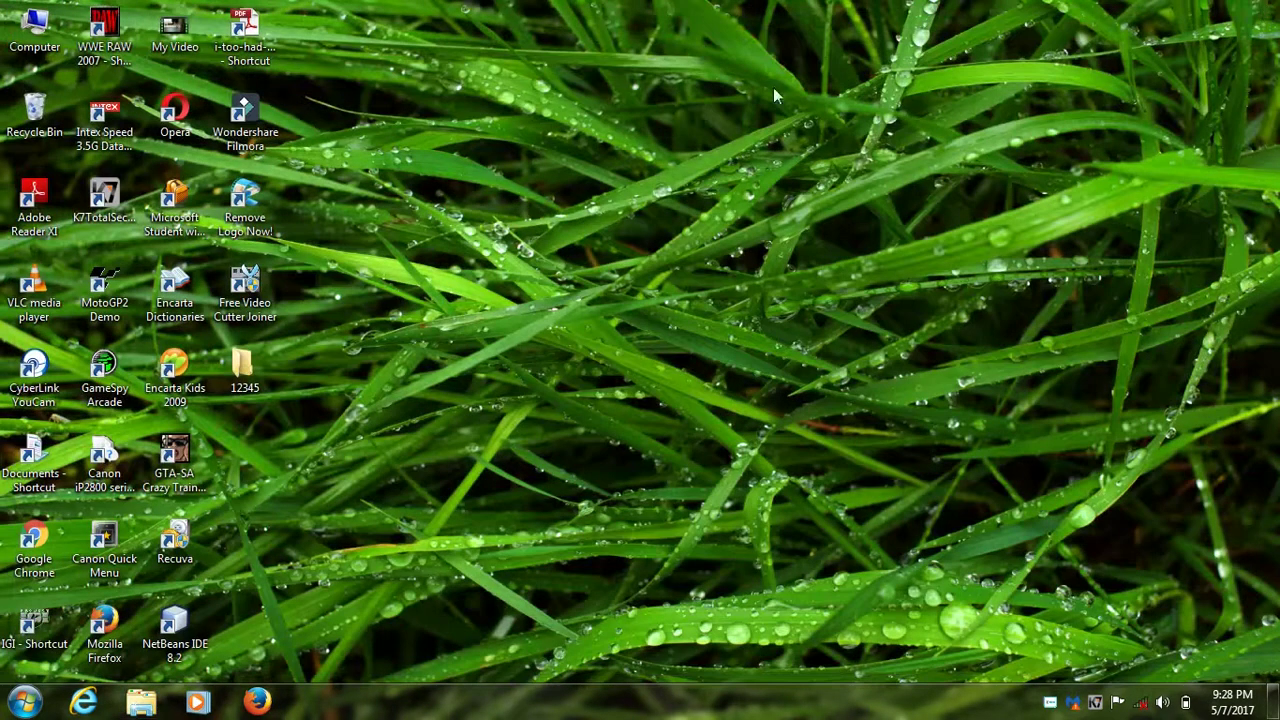
In the Computer window's folder options, apply "Don't show hidden files, folders, or drives" and close the dialog and window.
double_click(35, 22)
click(55, 70)
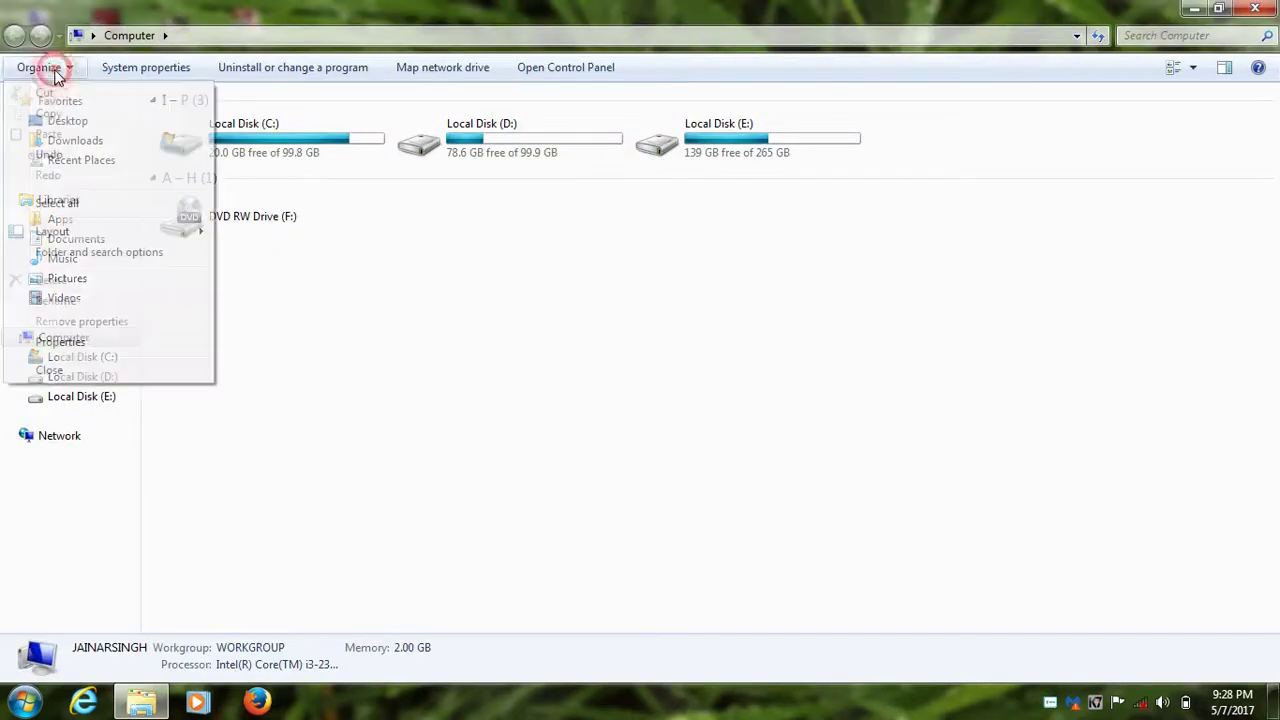
click(118, 254)
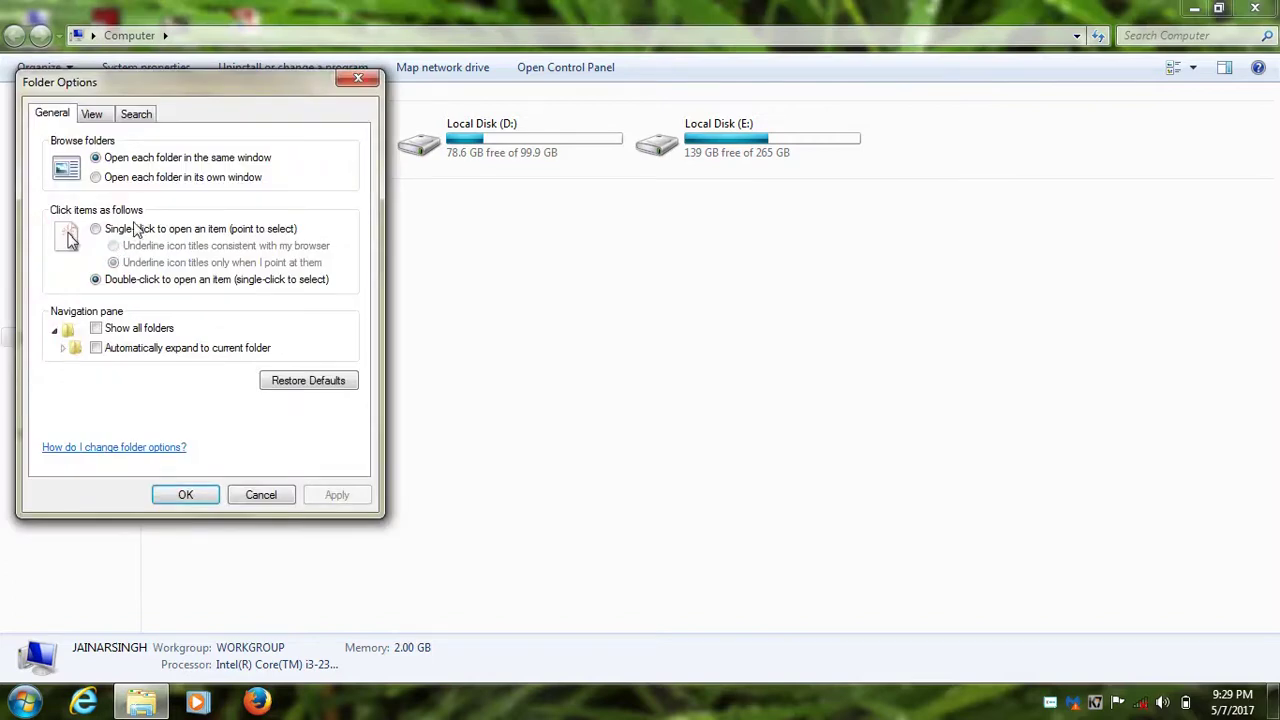
click(93, 114)
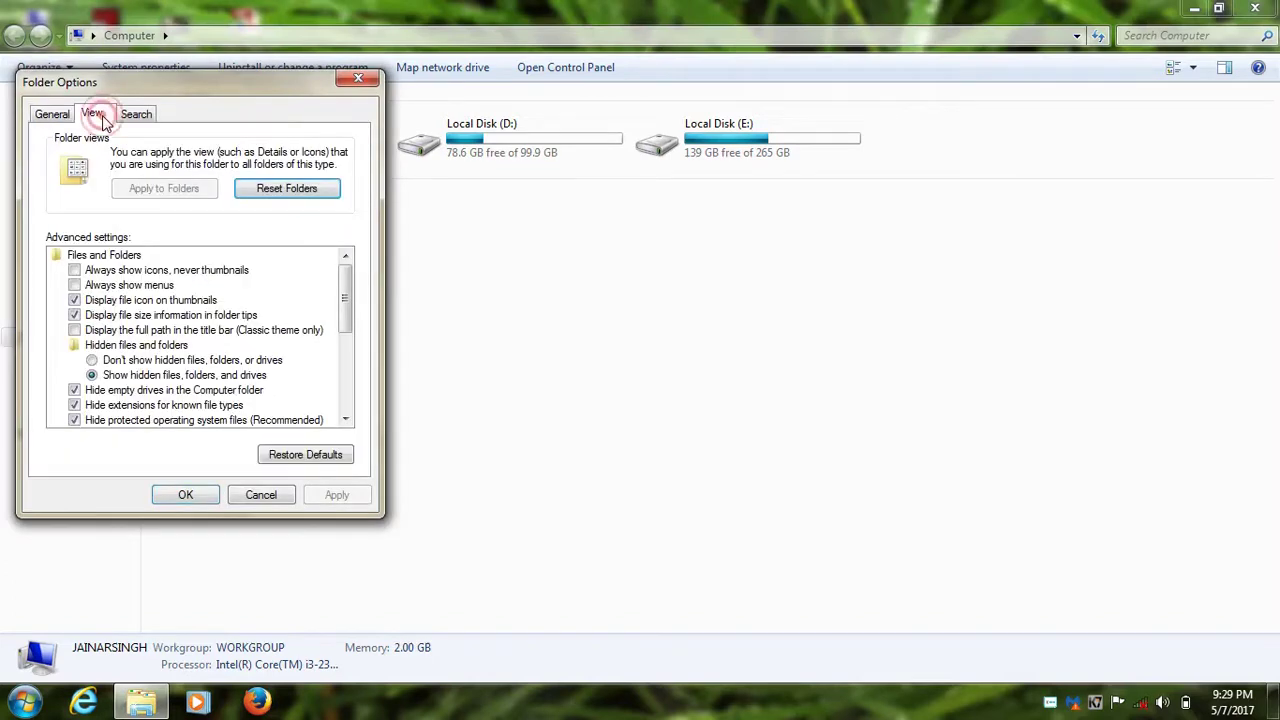
click(92, 360)
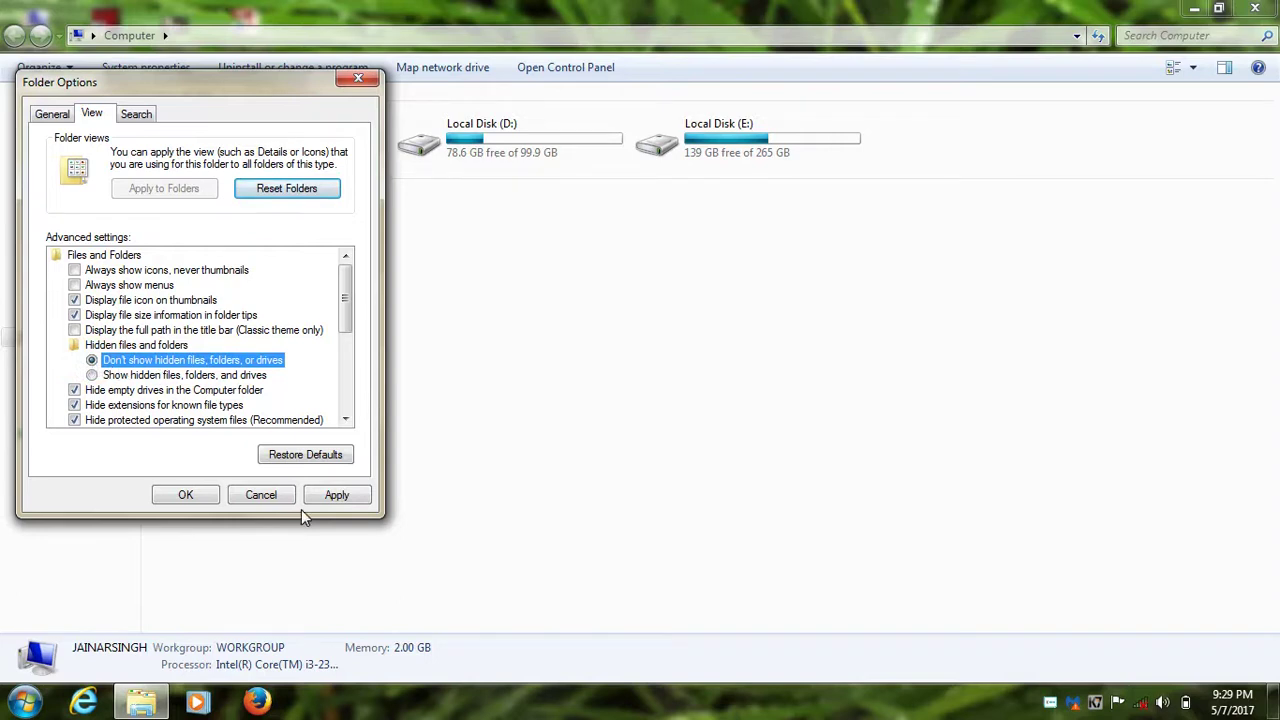
click(345, 494)
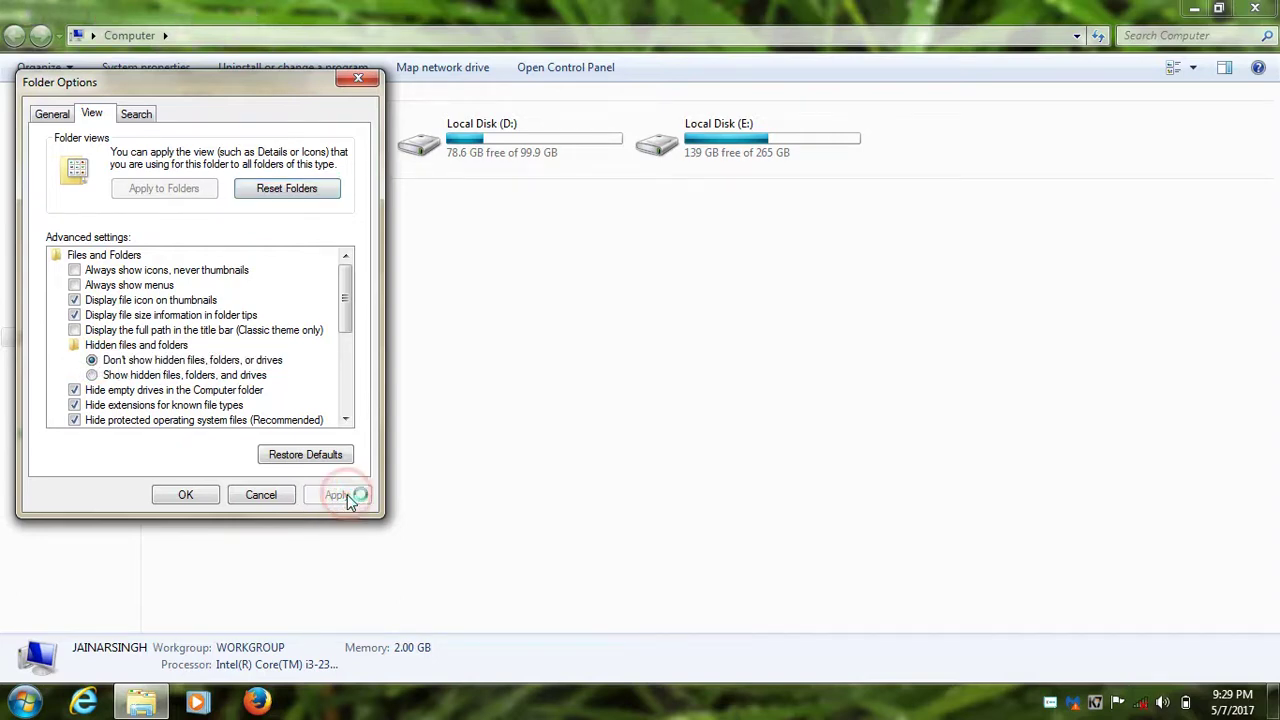
click(192, 494)
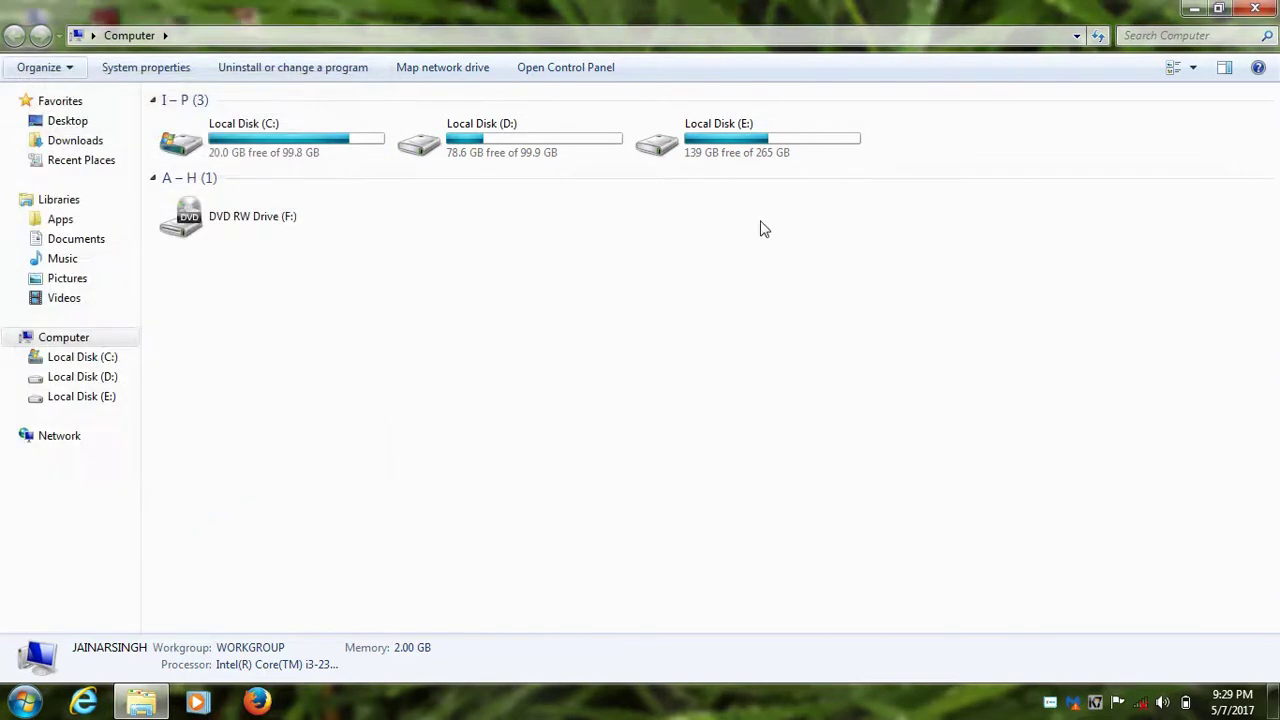
click(1255, 8)
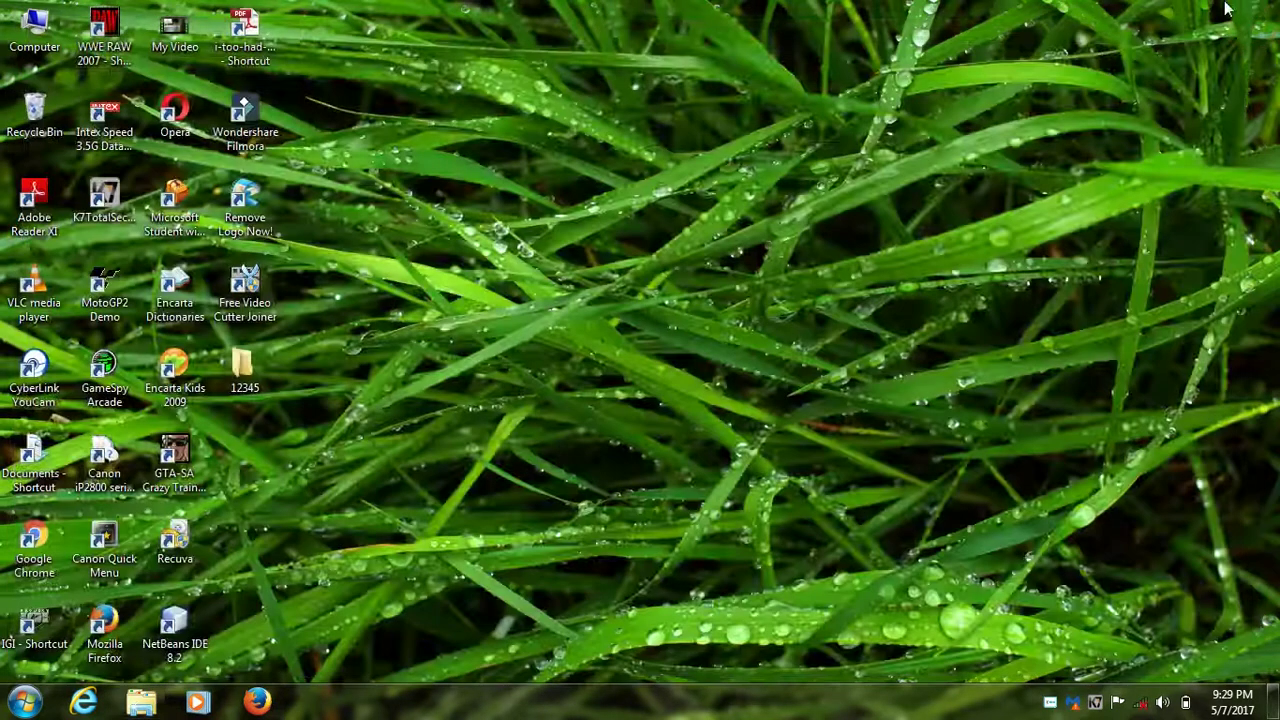